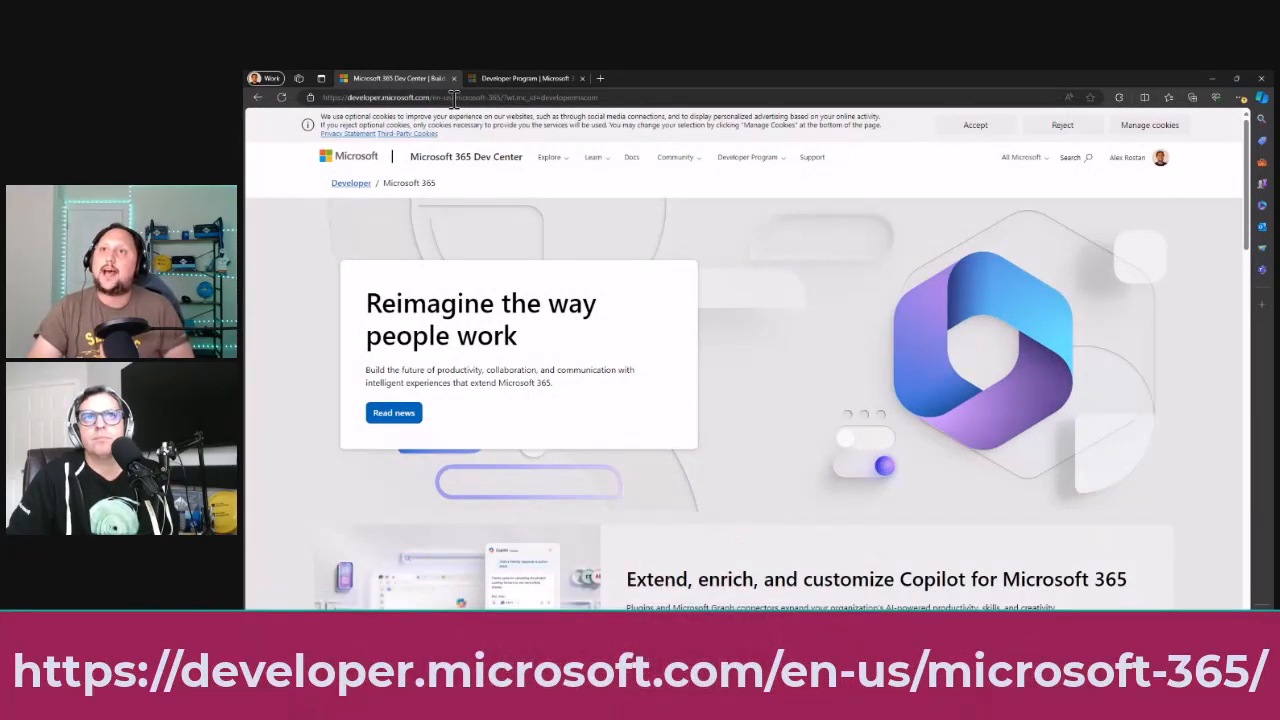
Highlight part of the developer.microsoft.com/en-us/microsoft-365/ address in the browser bar
drag(452, 98, 488, 98)
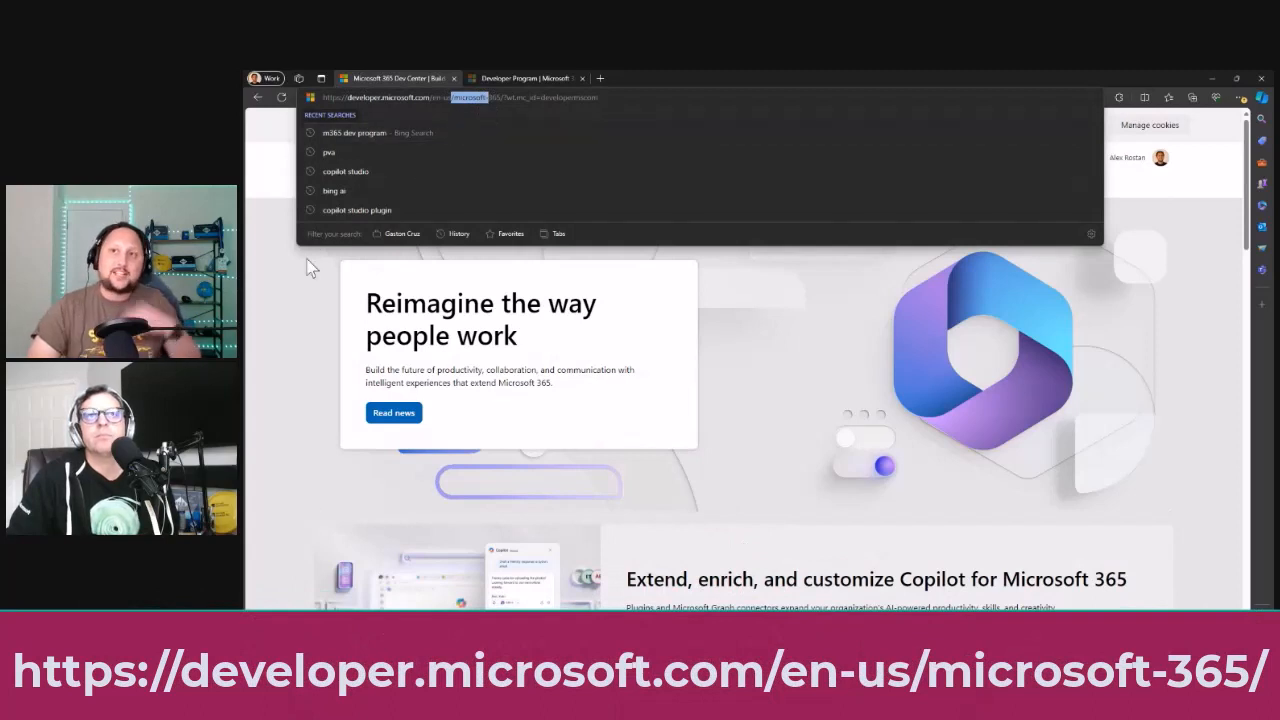
Scroll the Dev Center home page and check the signed-in account's details
click(301, 304)
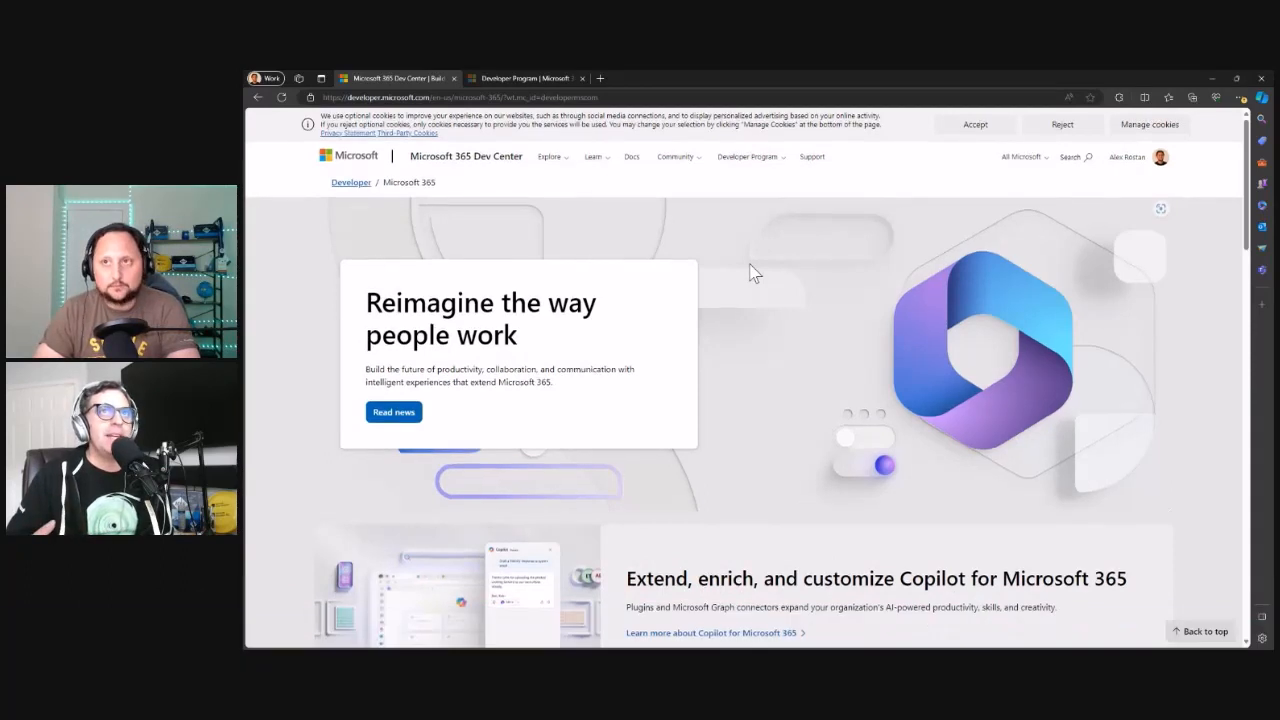
scroll(755, 273, down, 1)
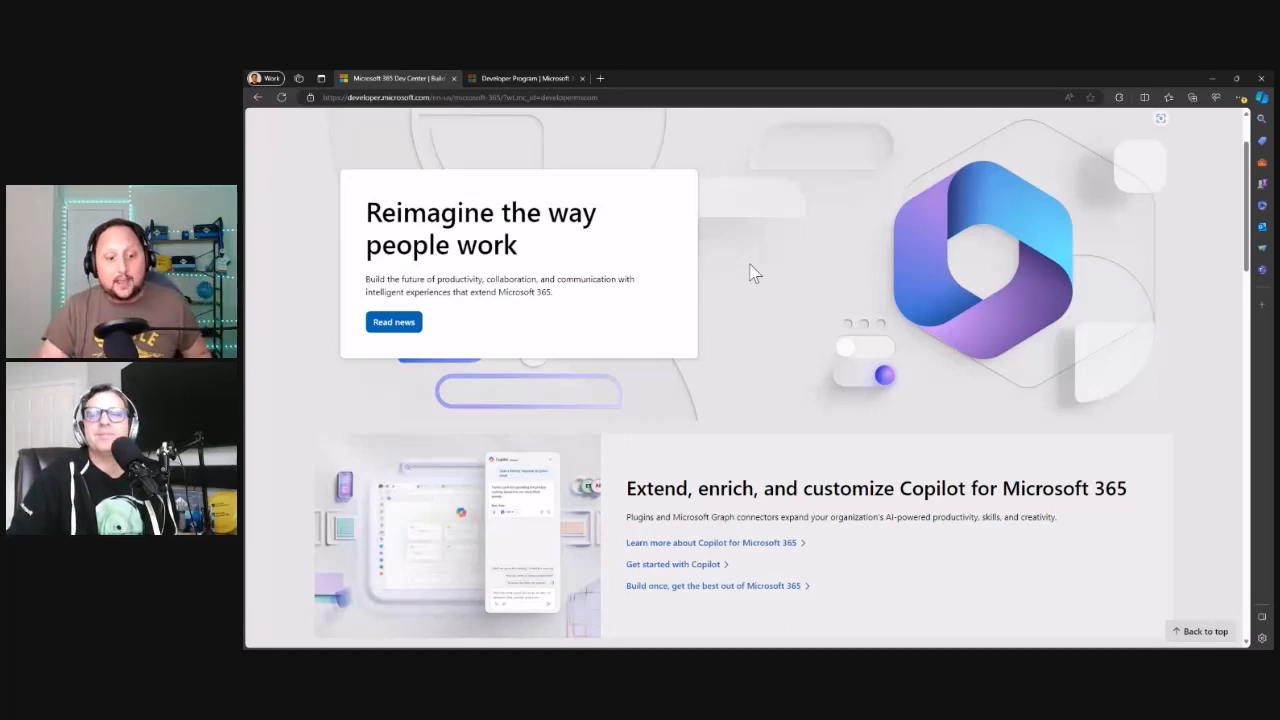
scroll(739, 208, down, 1)
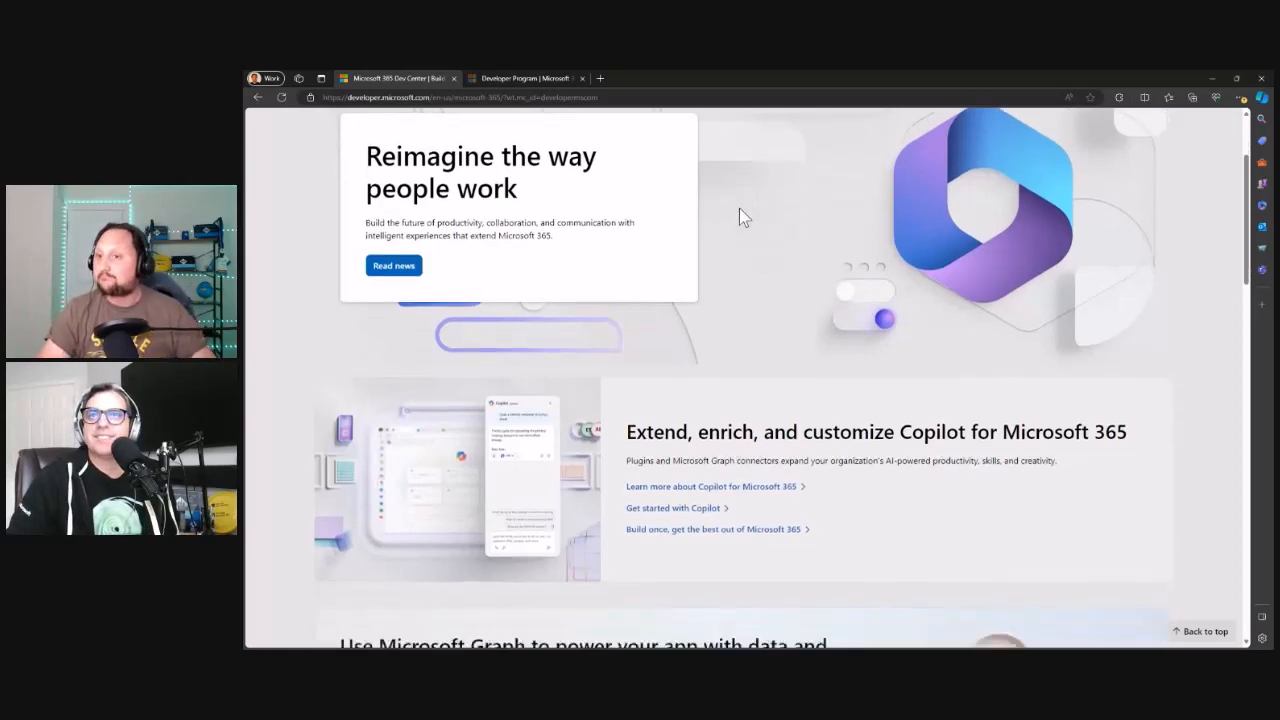
scroll(739, 208, up, 2)
scroll(740, 238, down, 1)
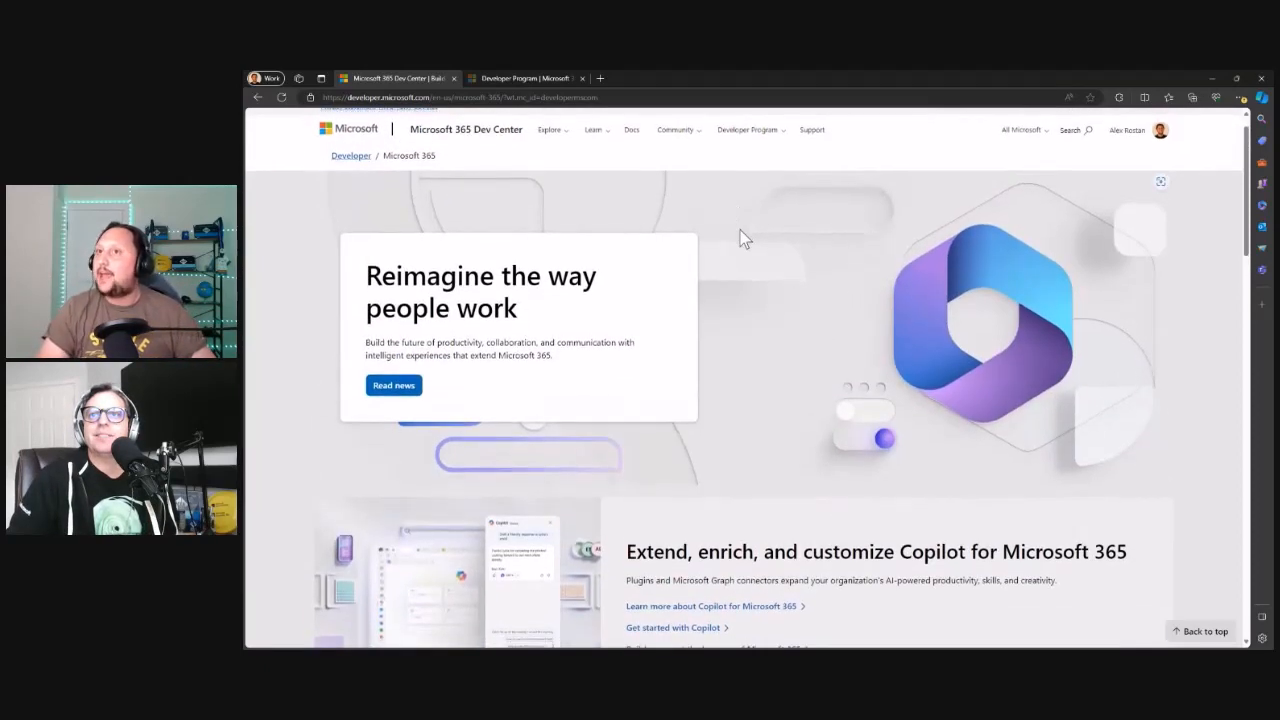
click(1160, 140)
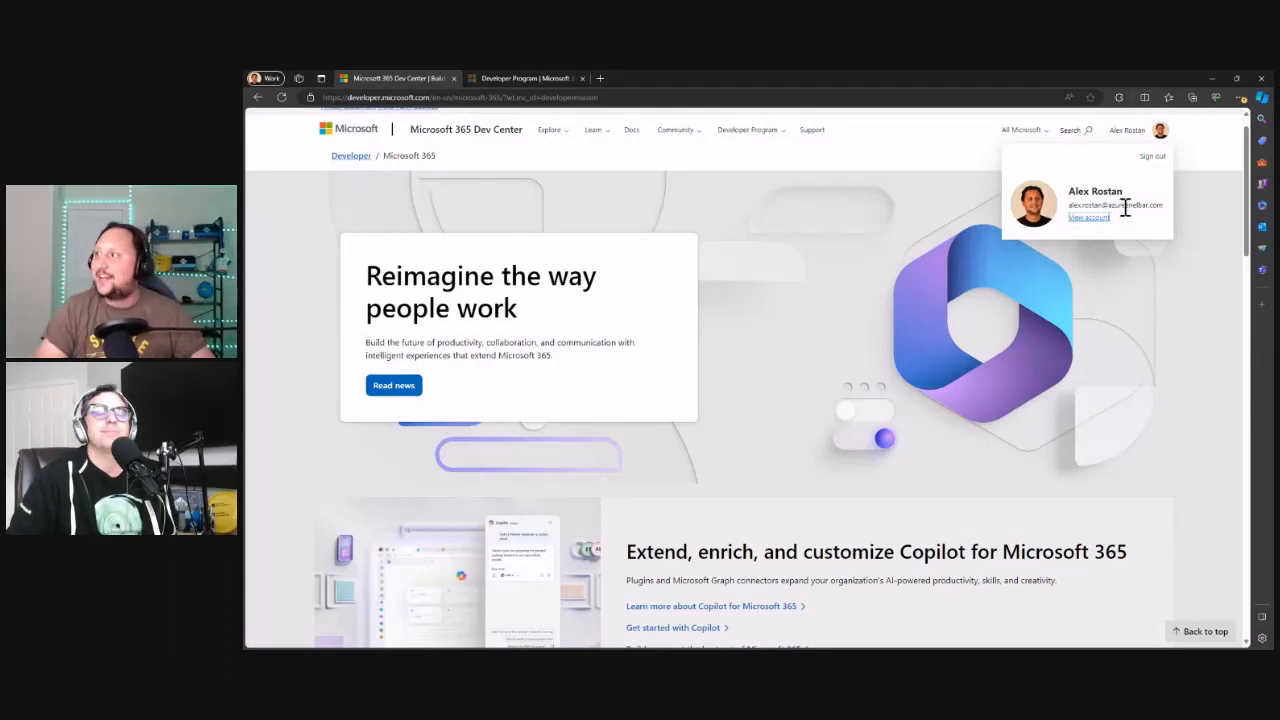
click(1162, 133)
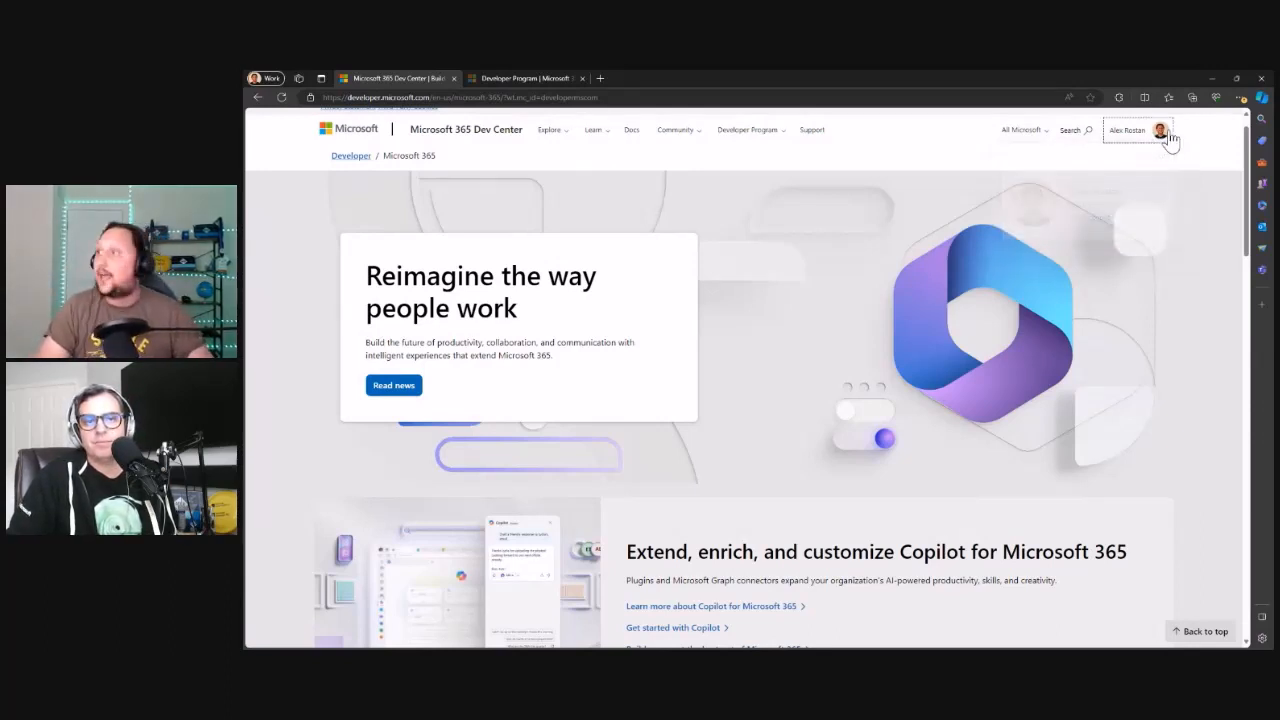
Scroll to 'Join our programs' and follow the 'Join the Microsoft 365 Developer Program' link
scroll(706, 283, down, 2)
scroll(379, 307, down, 5)
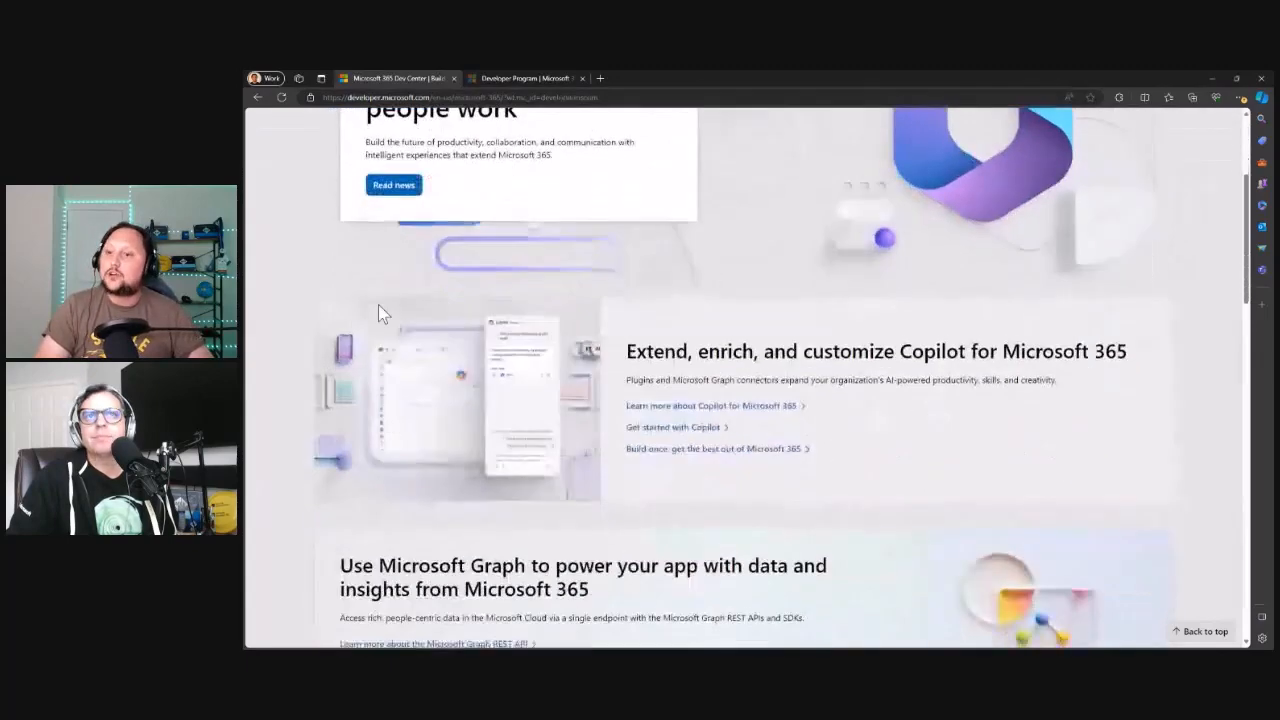
scroll(378, 313, down, 5)
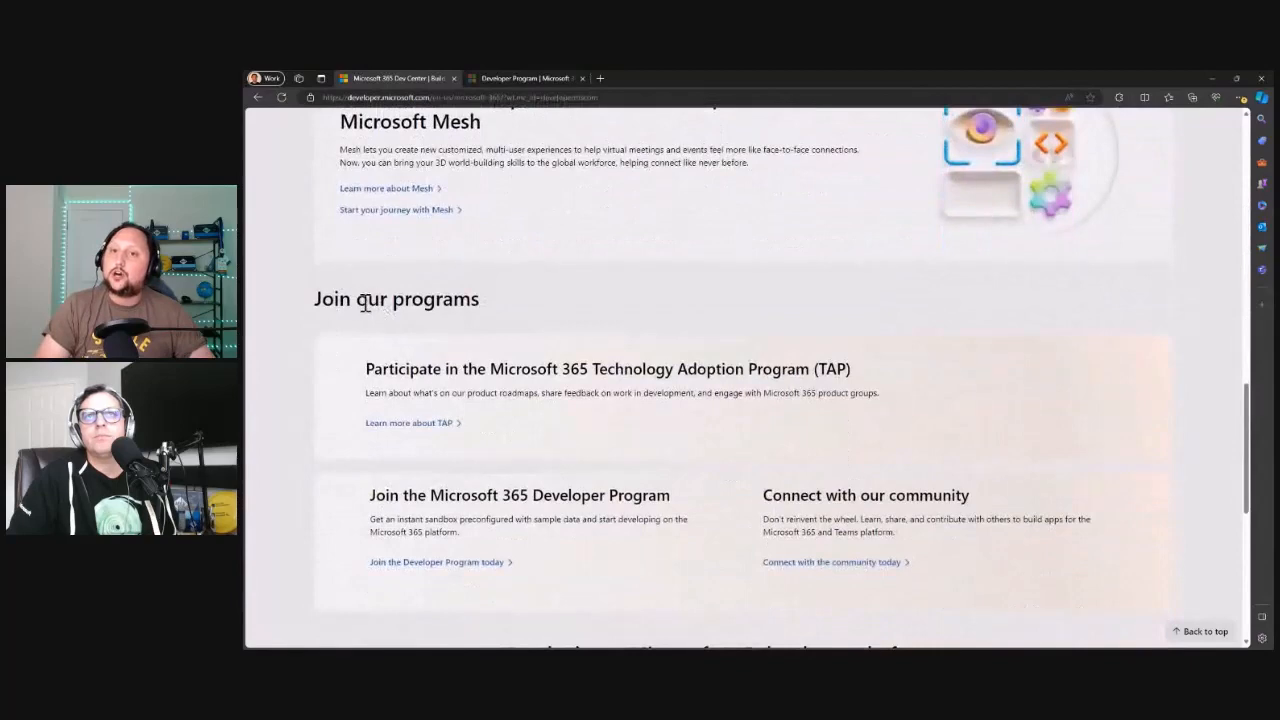
scroll(370, 327, down, 1)
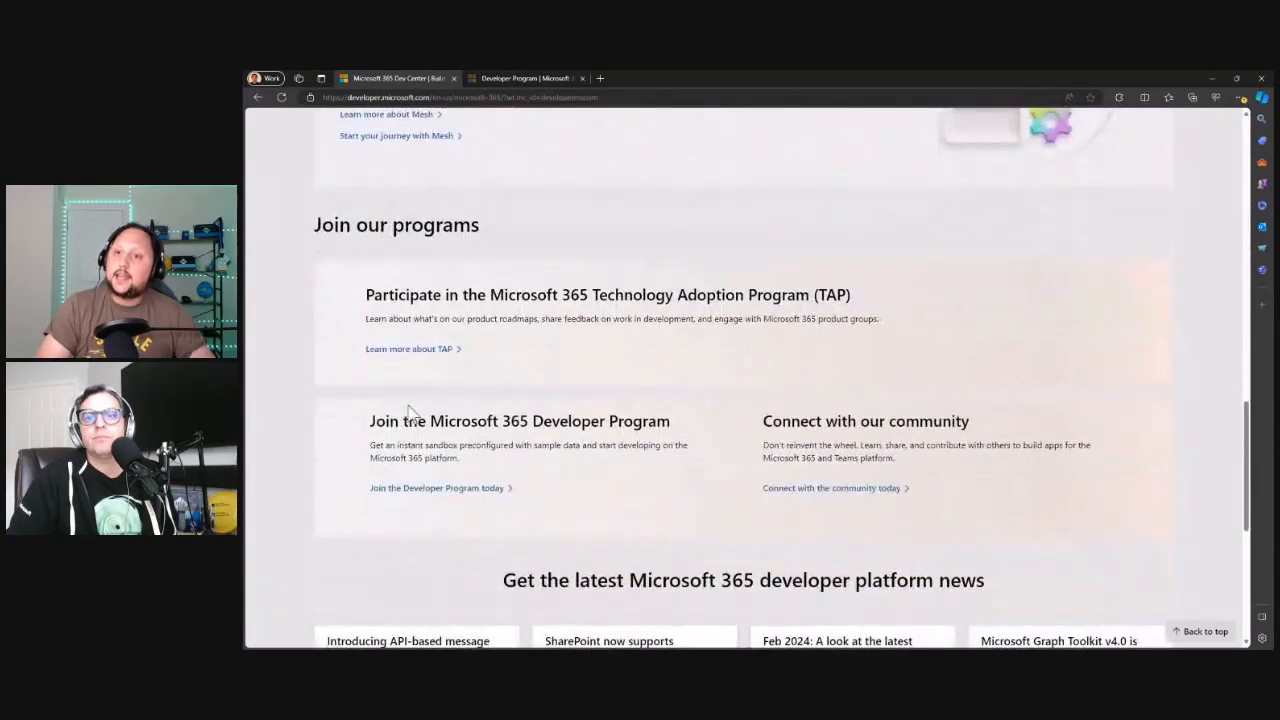
drag(370, 421, 669, 427)
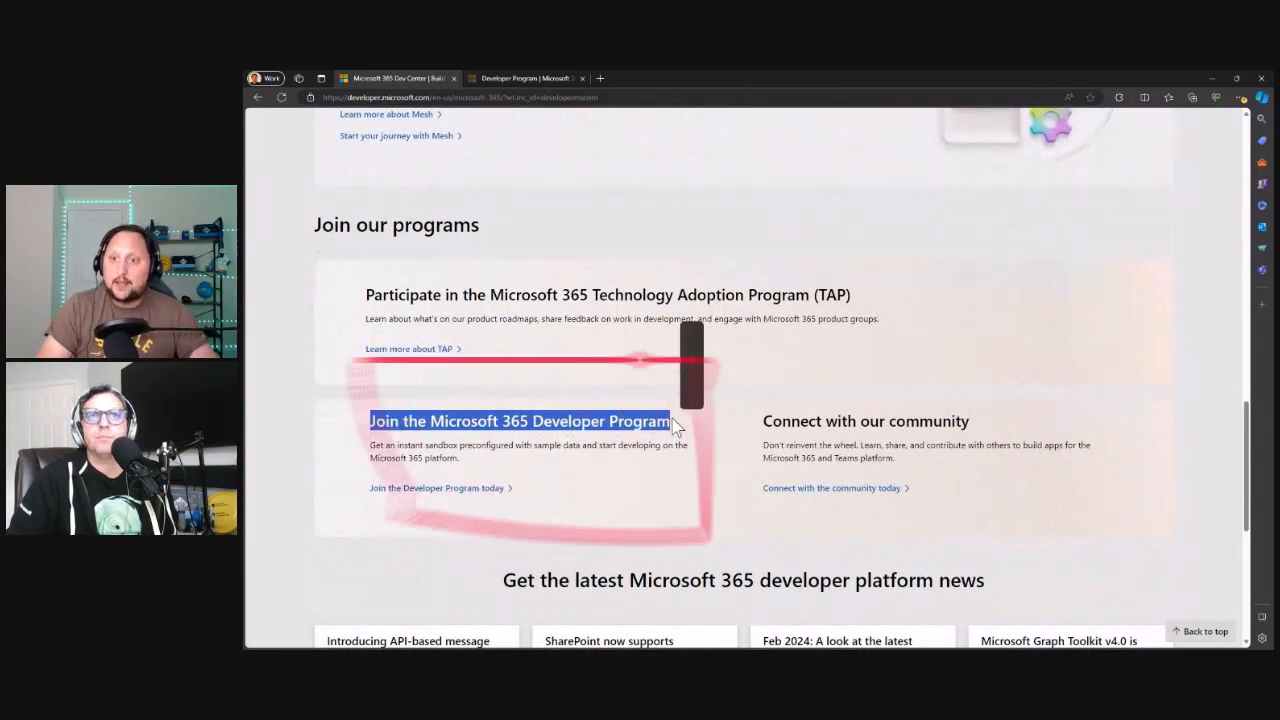
click(427, 490)
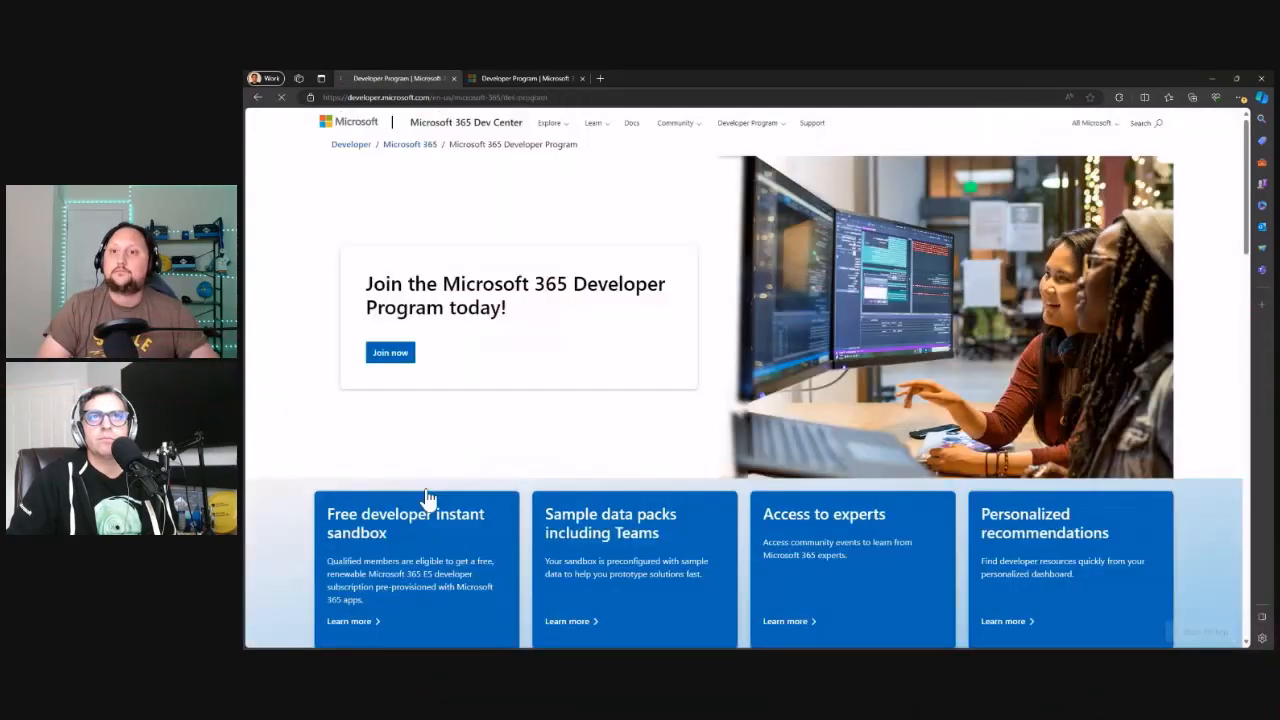
Start joining the program and choose Canada as the country/region
click(392, 394)
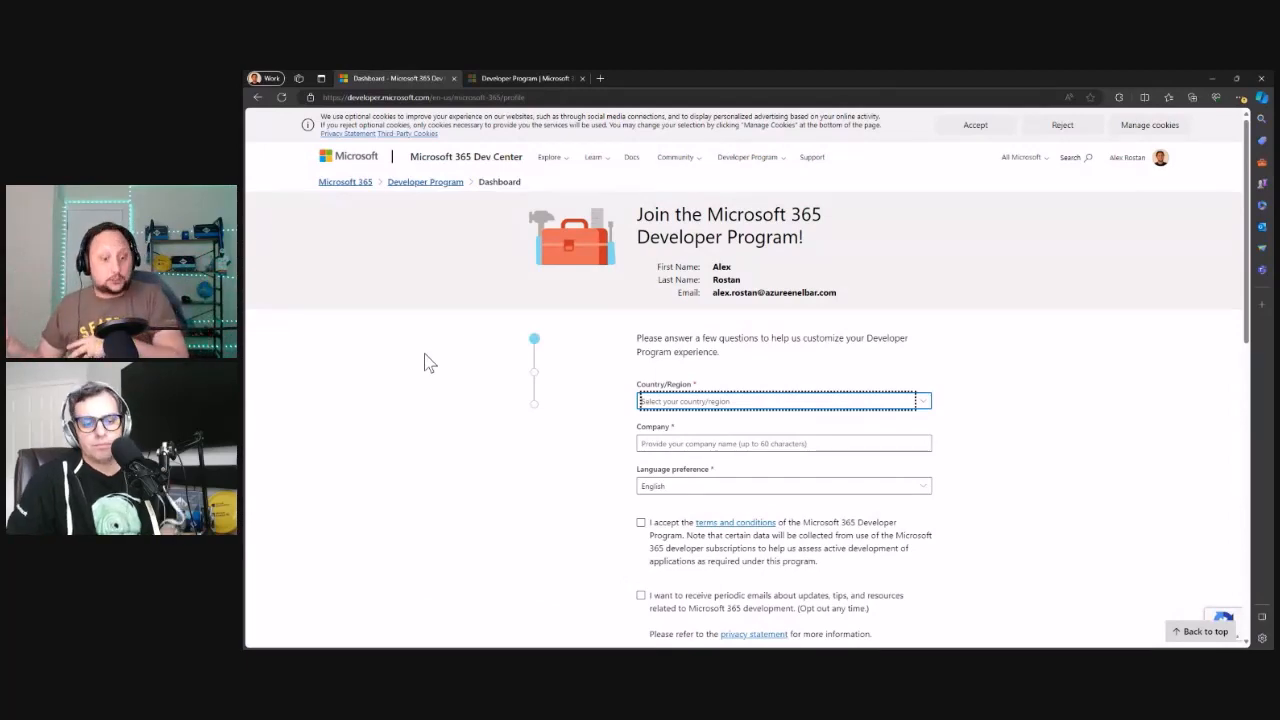
scroll(431, 360, down, 1)
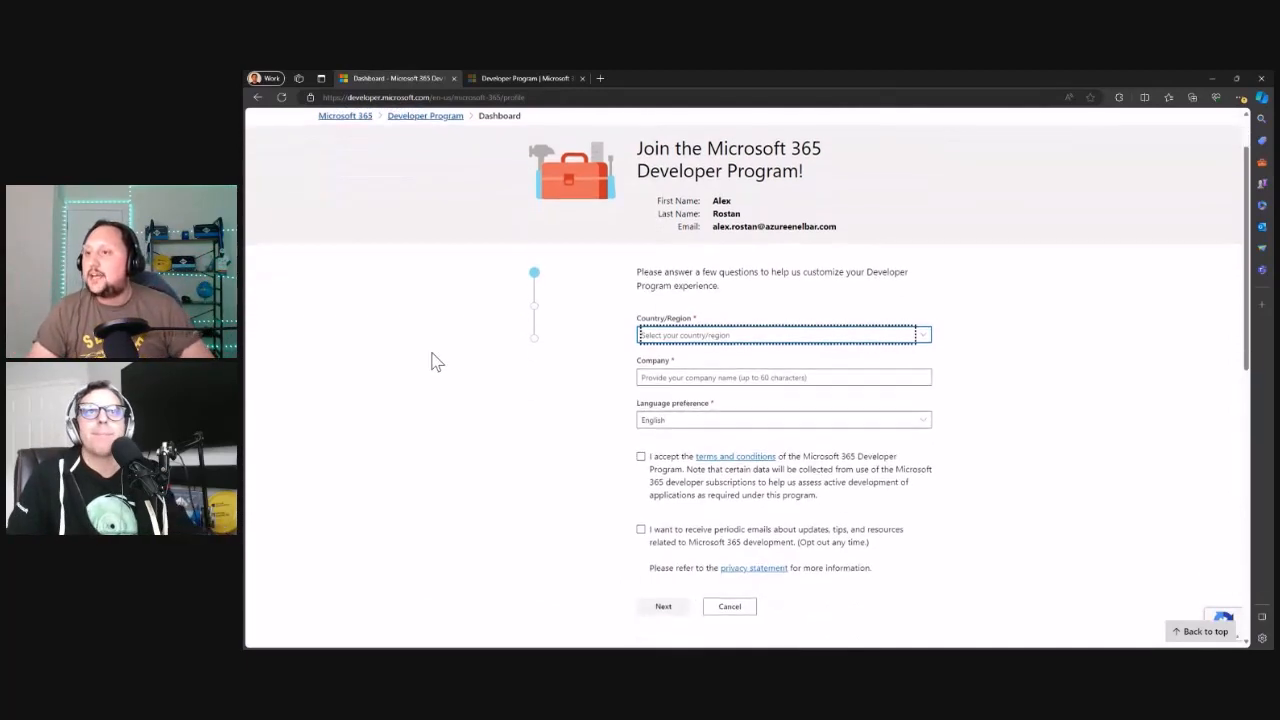
click(707, 335)
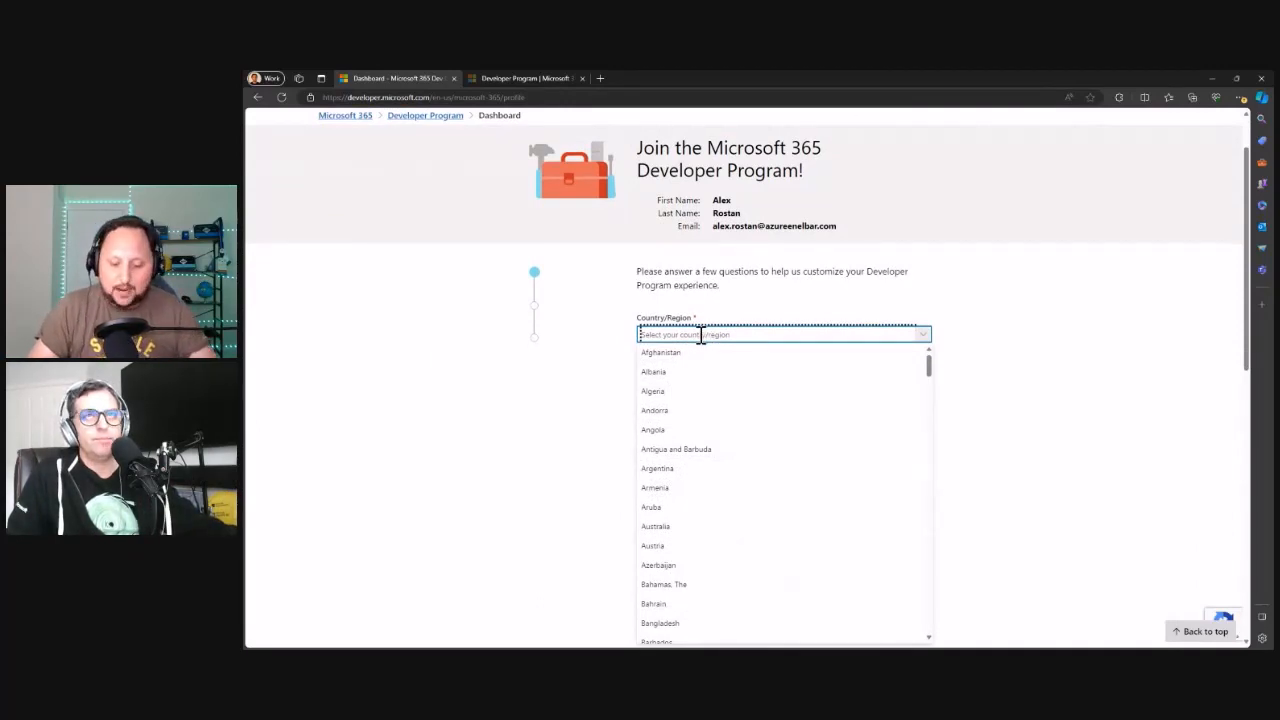
text(can)
key(Tab)
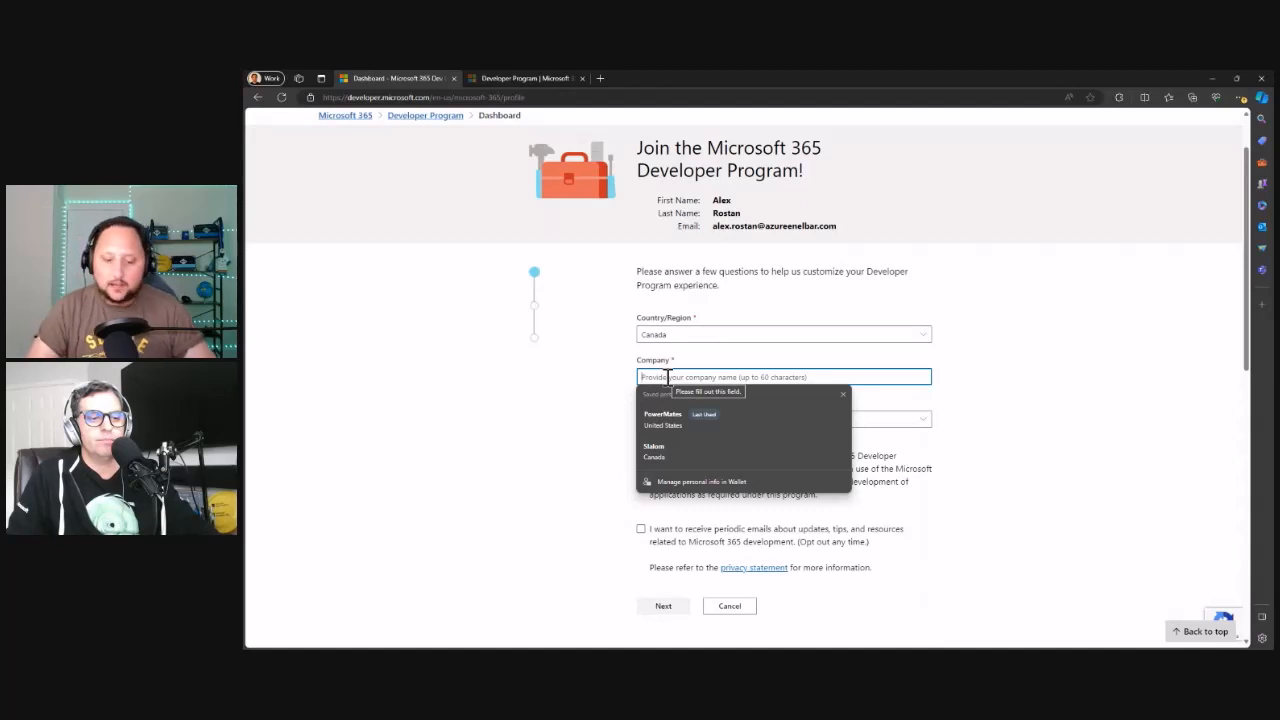
Enter PowerMates as the company, accept the terms and continue
text(Power)
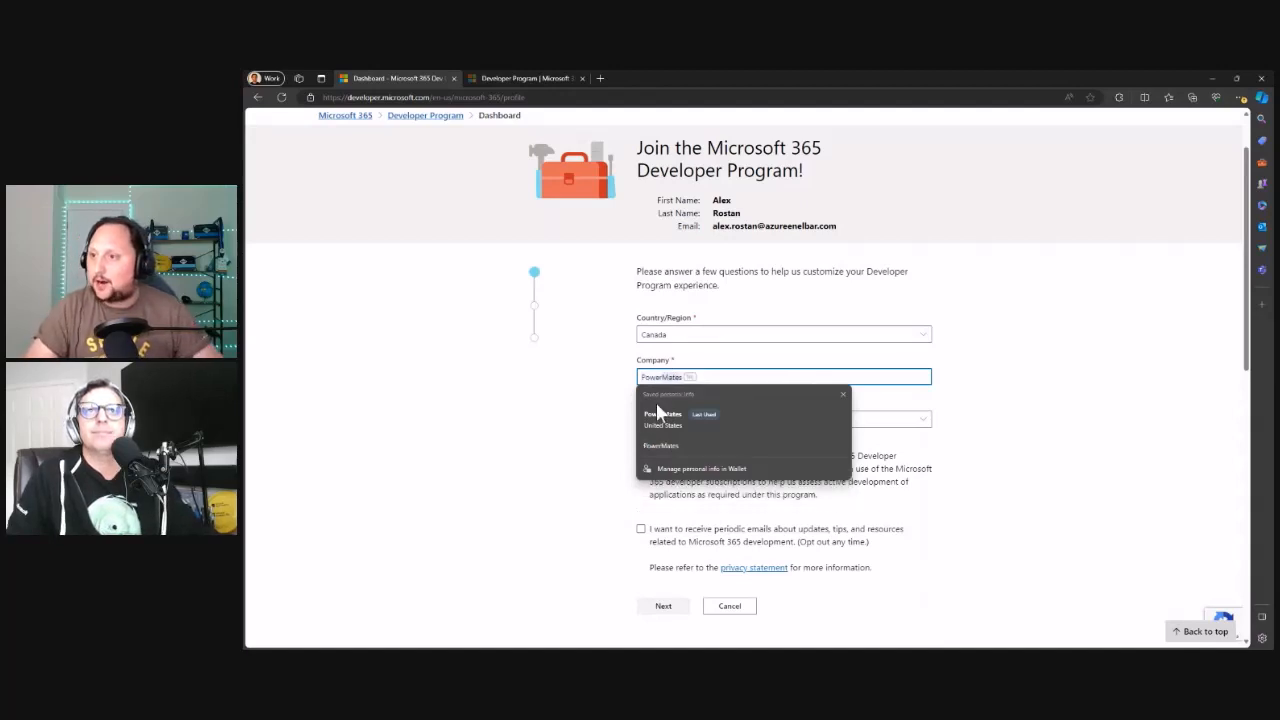
click(663, 372)
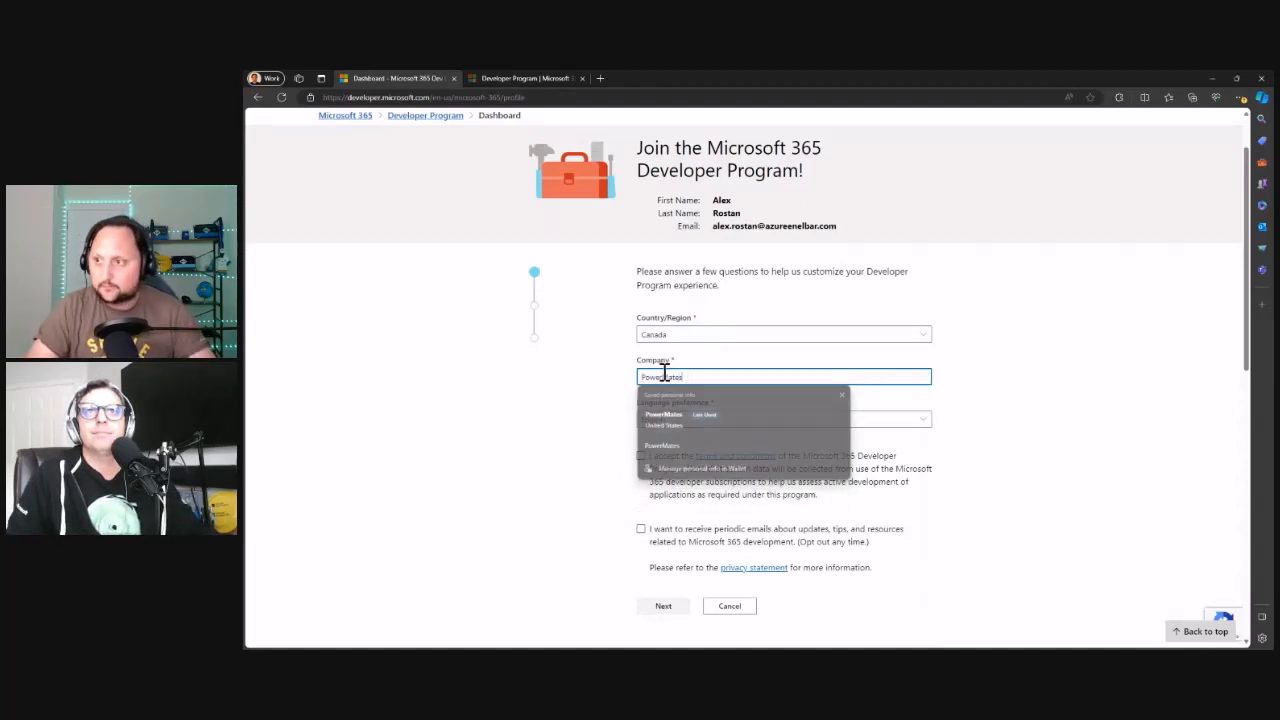
click(580, 421)
scroll(585, 425, down, 1)
scroll(590, 430, down, 1)
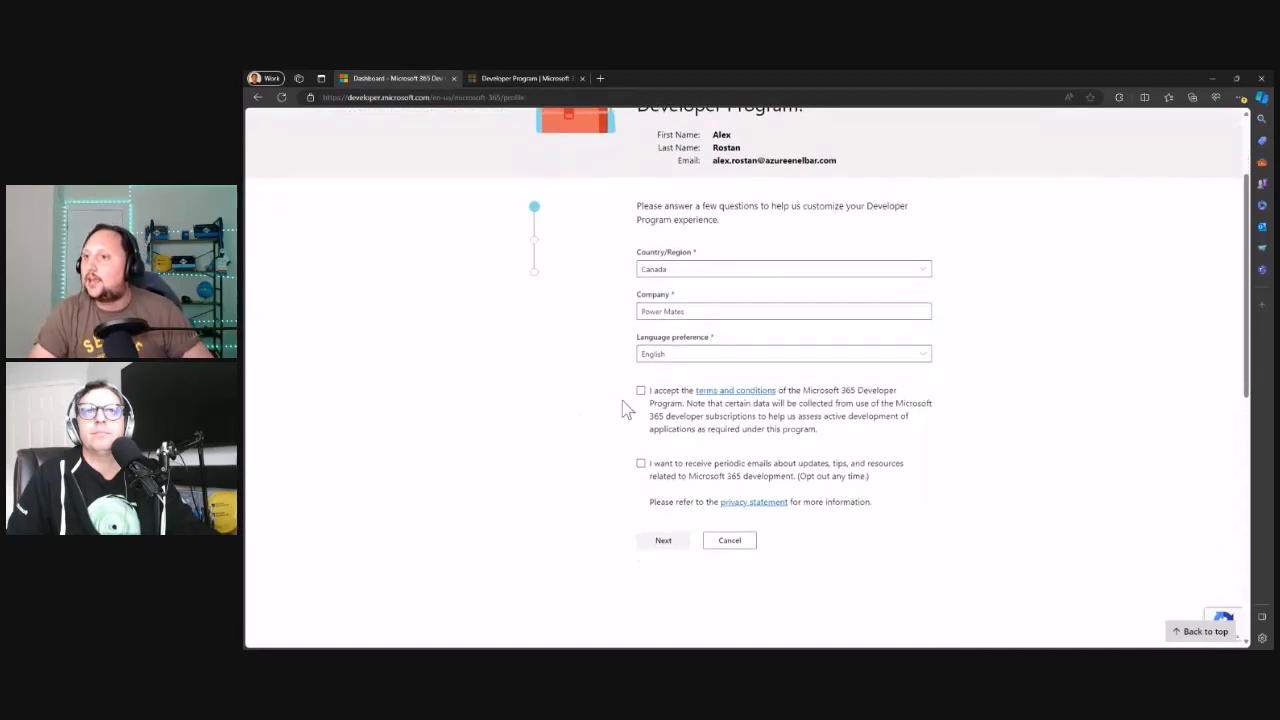
click(641, 392)
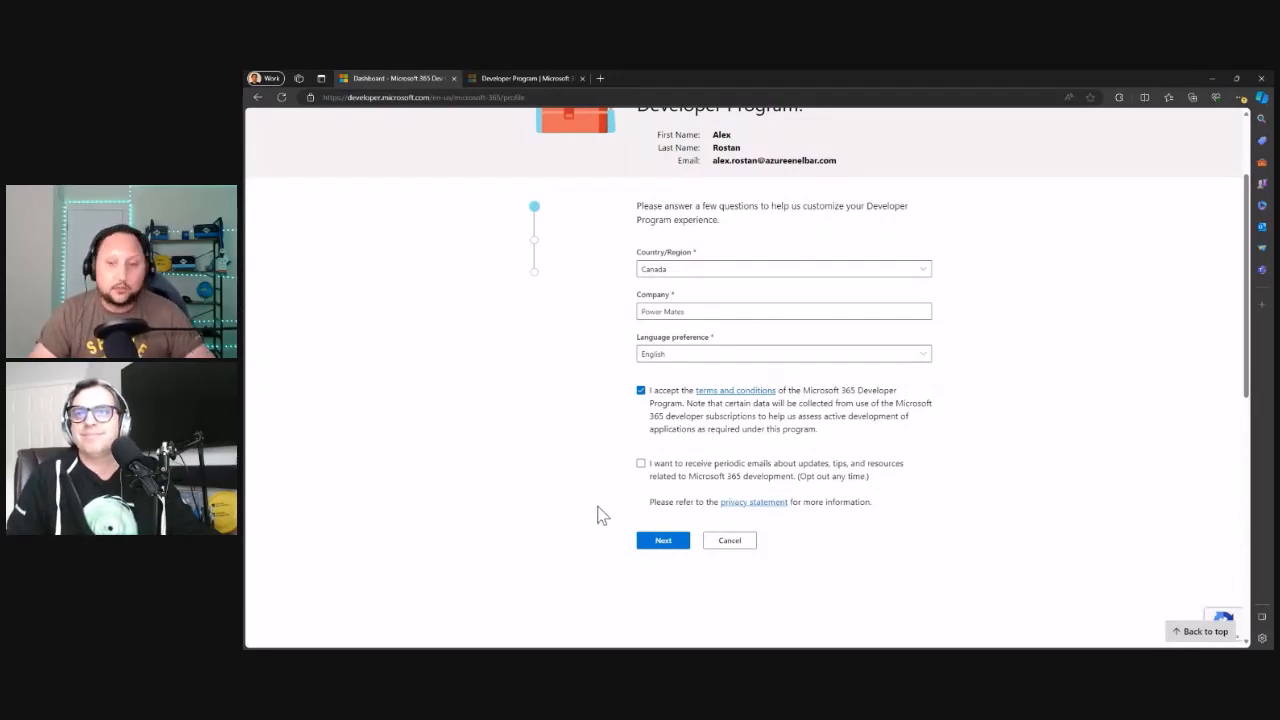
click(660, 543)
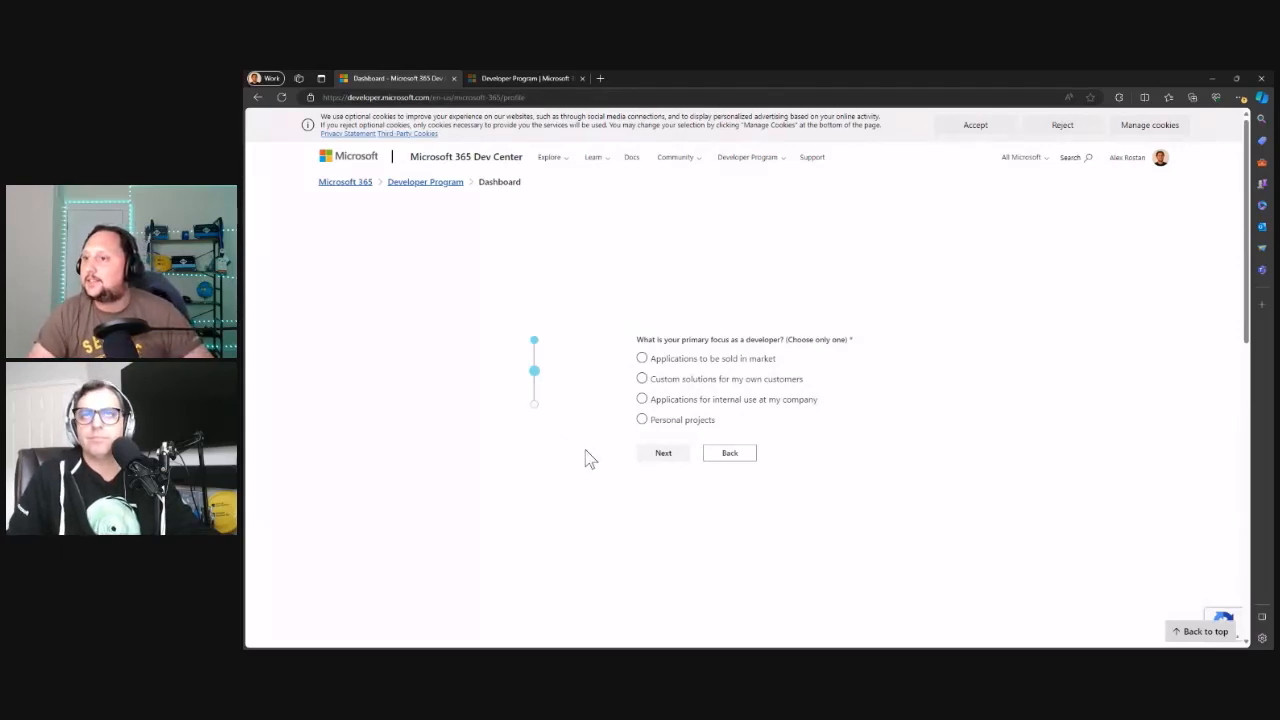
Choose Personal projects as the focus, then check Power Platform and Microsoft Graph interests
click(642, 420)
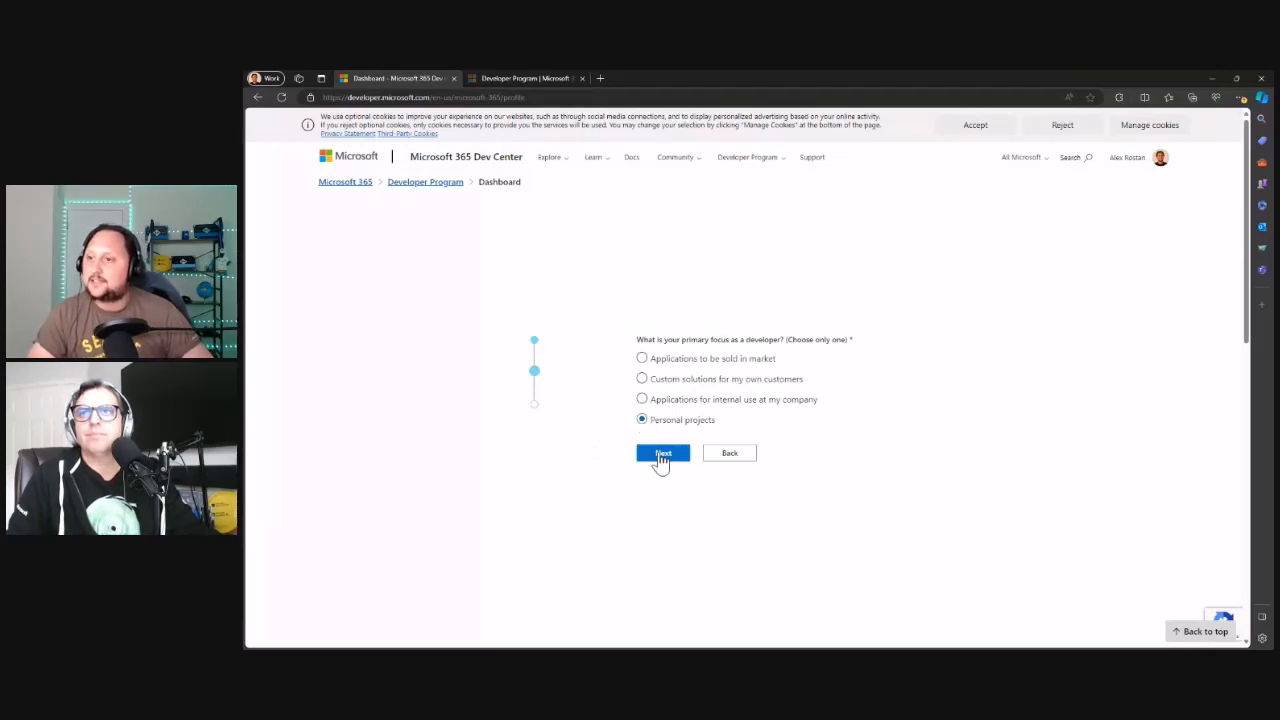
click(662, 454)
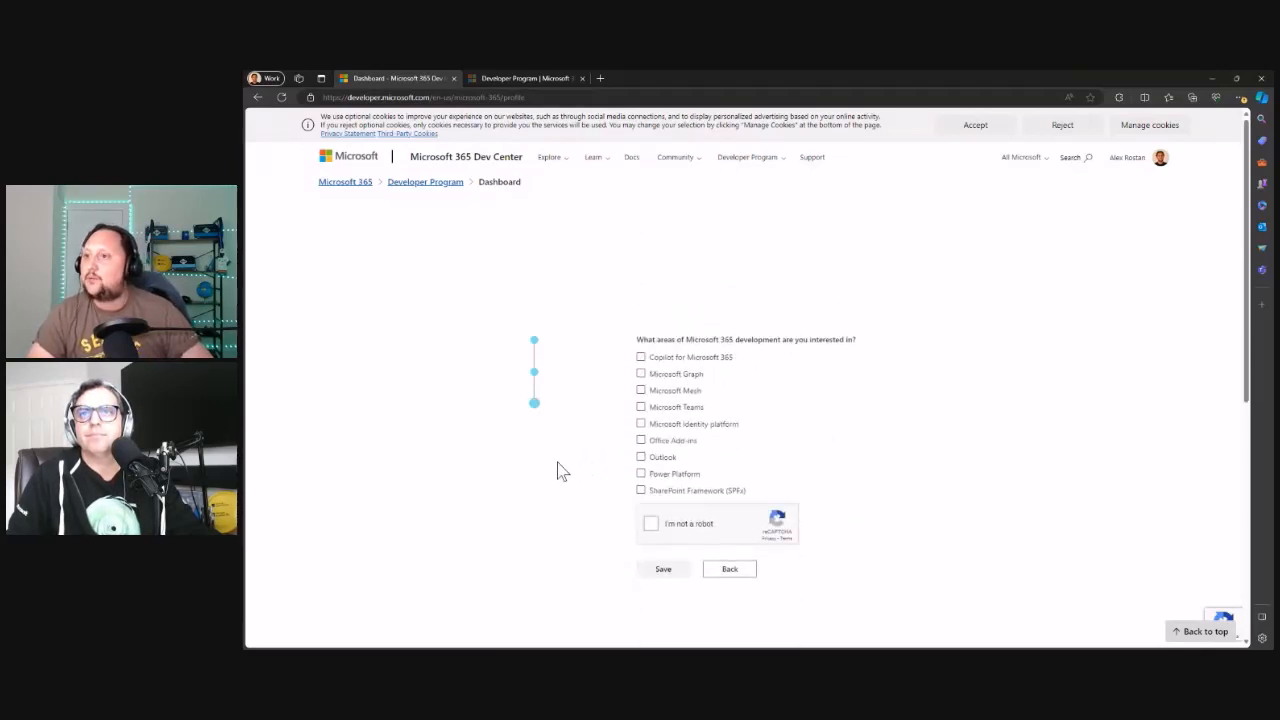
click(642, 476)
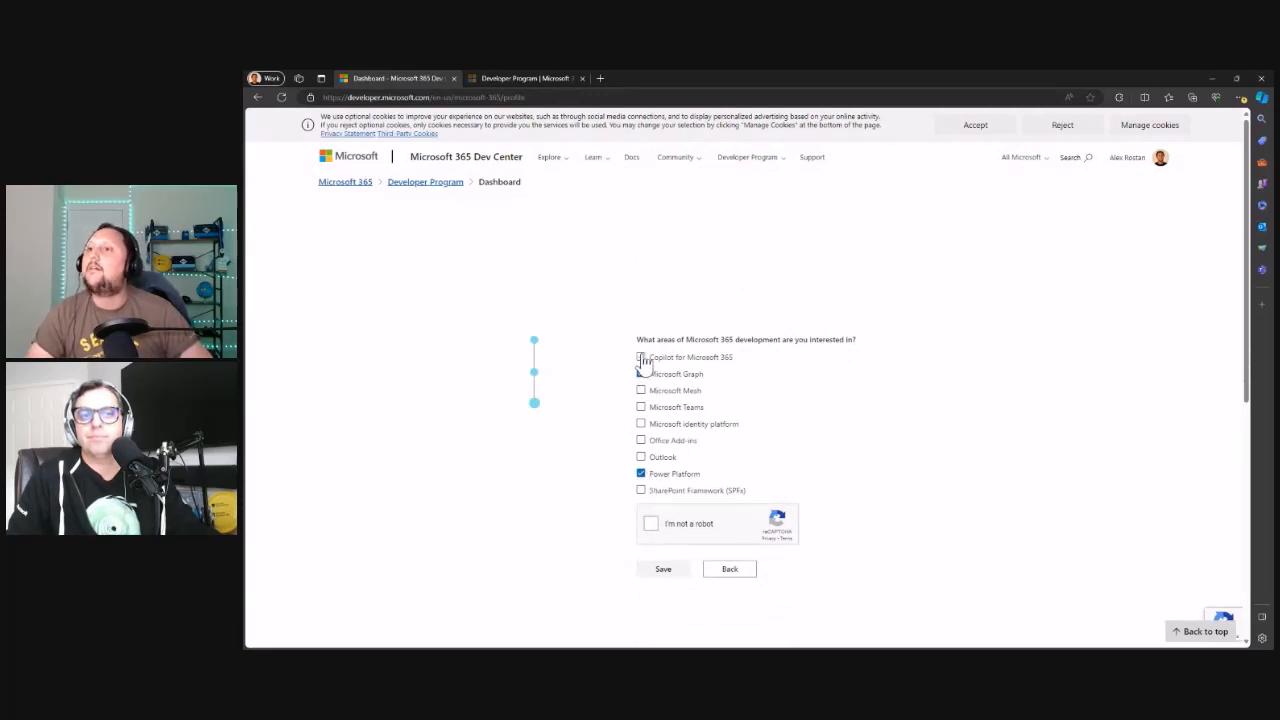
click(641, 373)
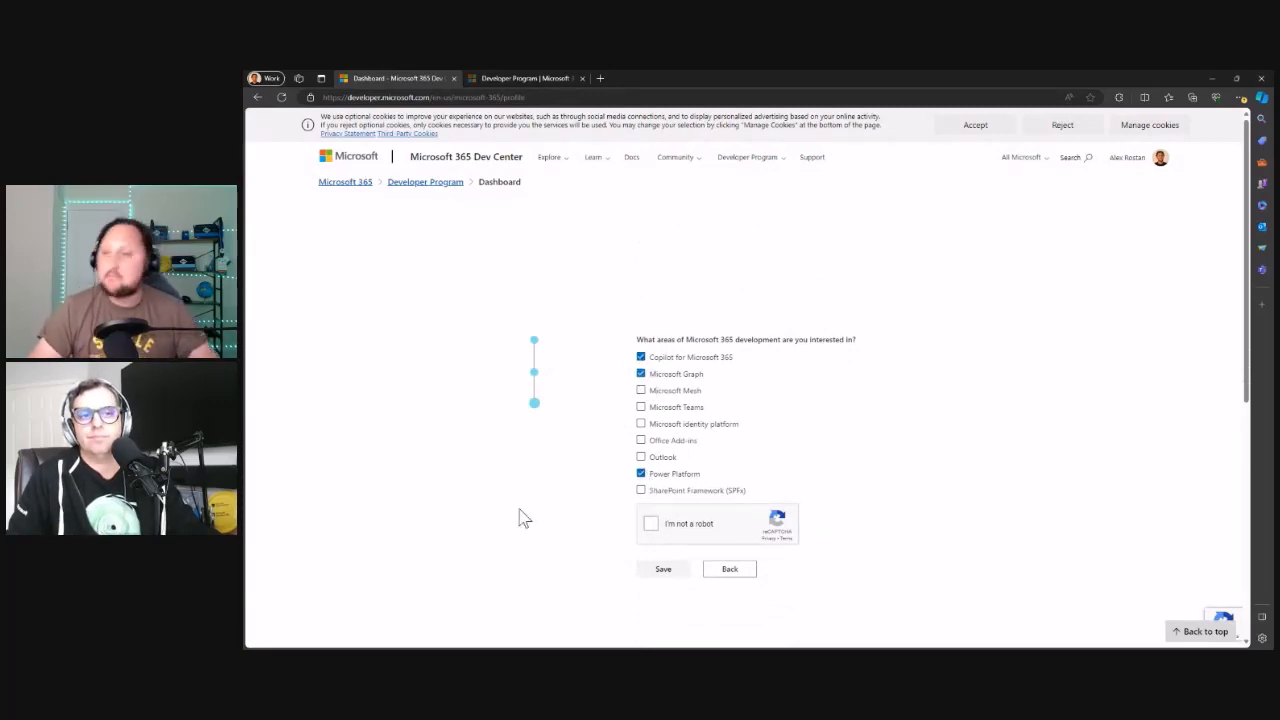
Tick 'I'm not a robot' and select all the stairs tiles in the reCAPTCHA
click(651, 523)
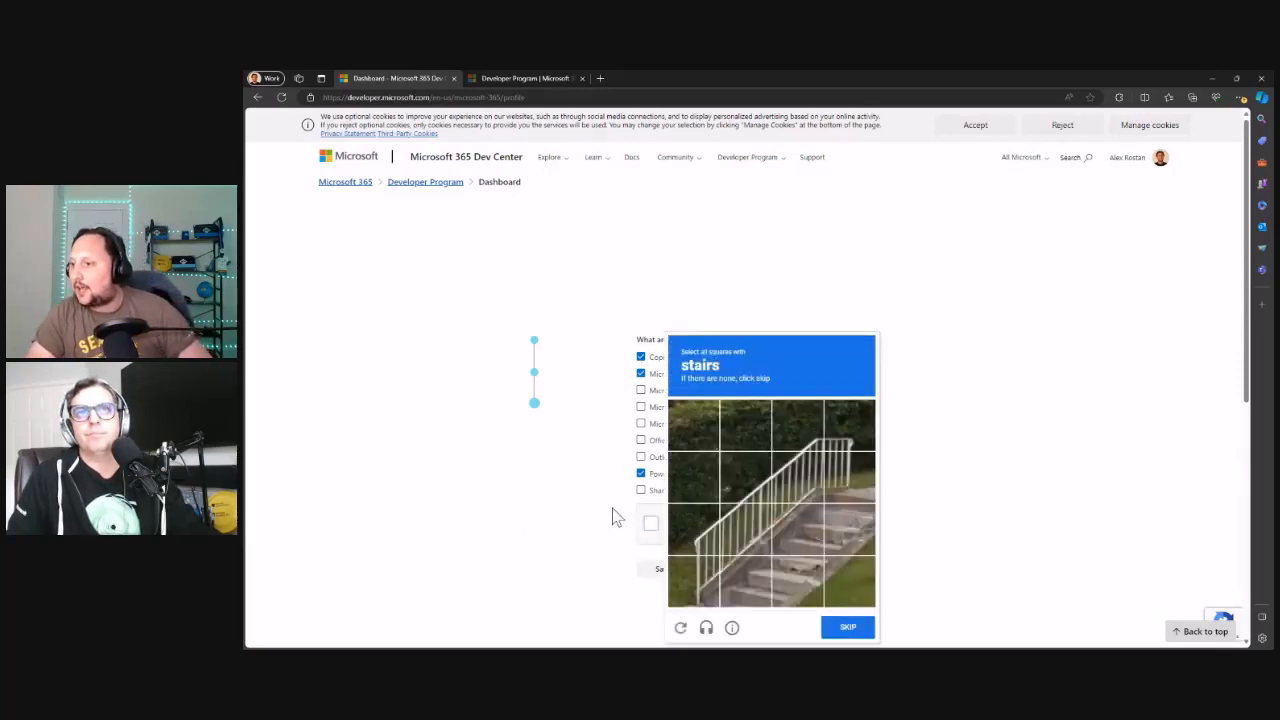
click(742, 590)
click(797, 585)
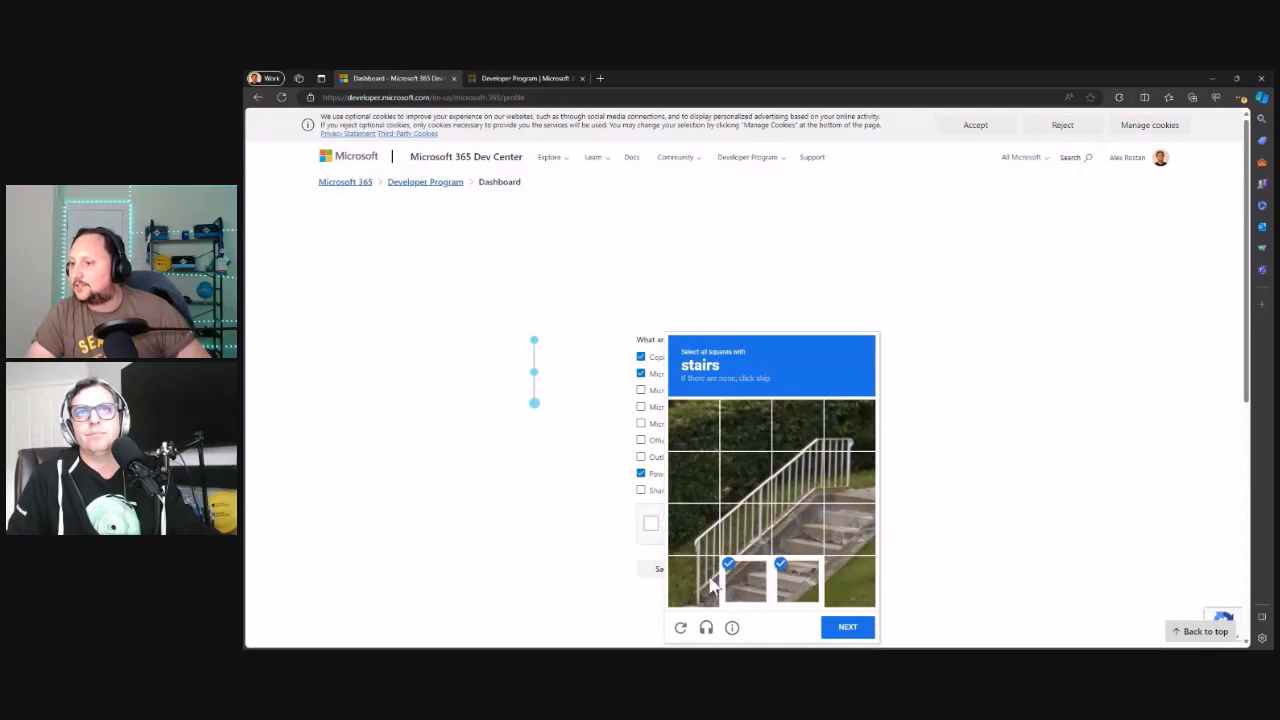
click(695, 585)
click(795, 530)
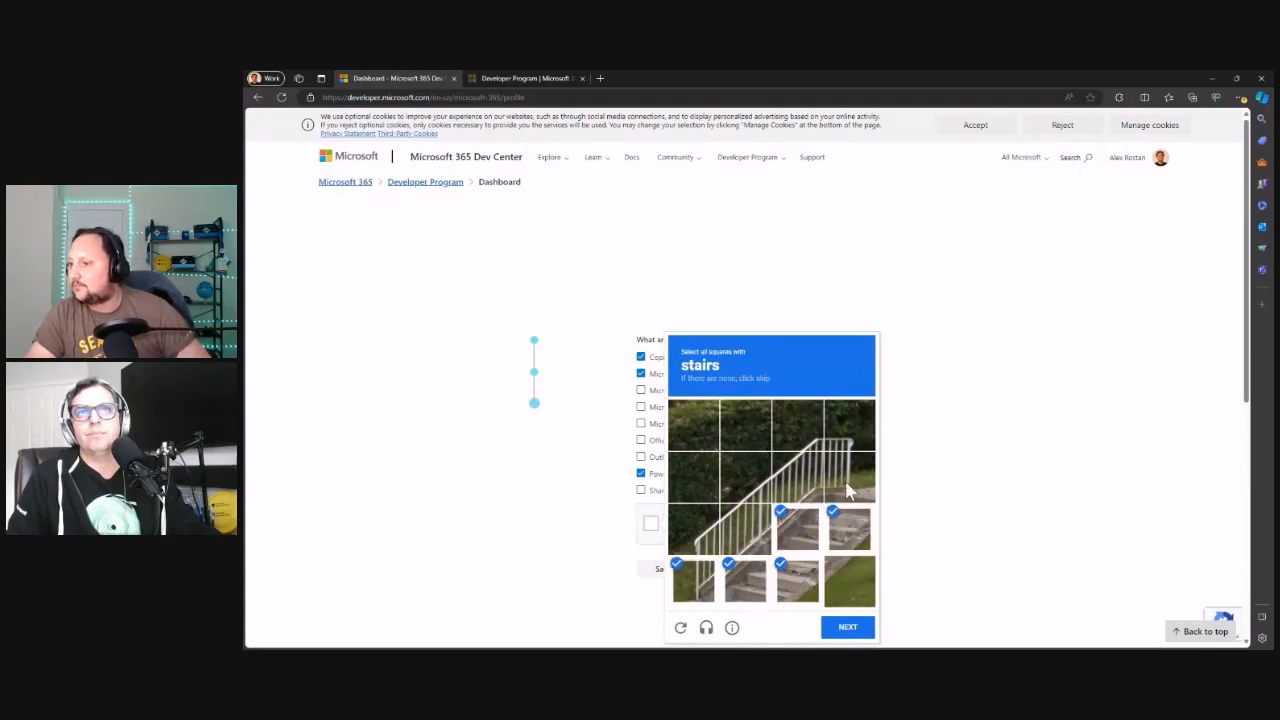
click(792, 486)
click(757, 496)
click(745, 535)
click(840, 628)
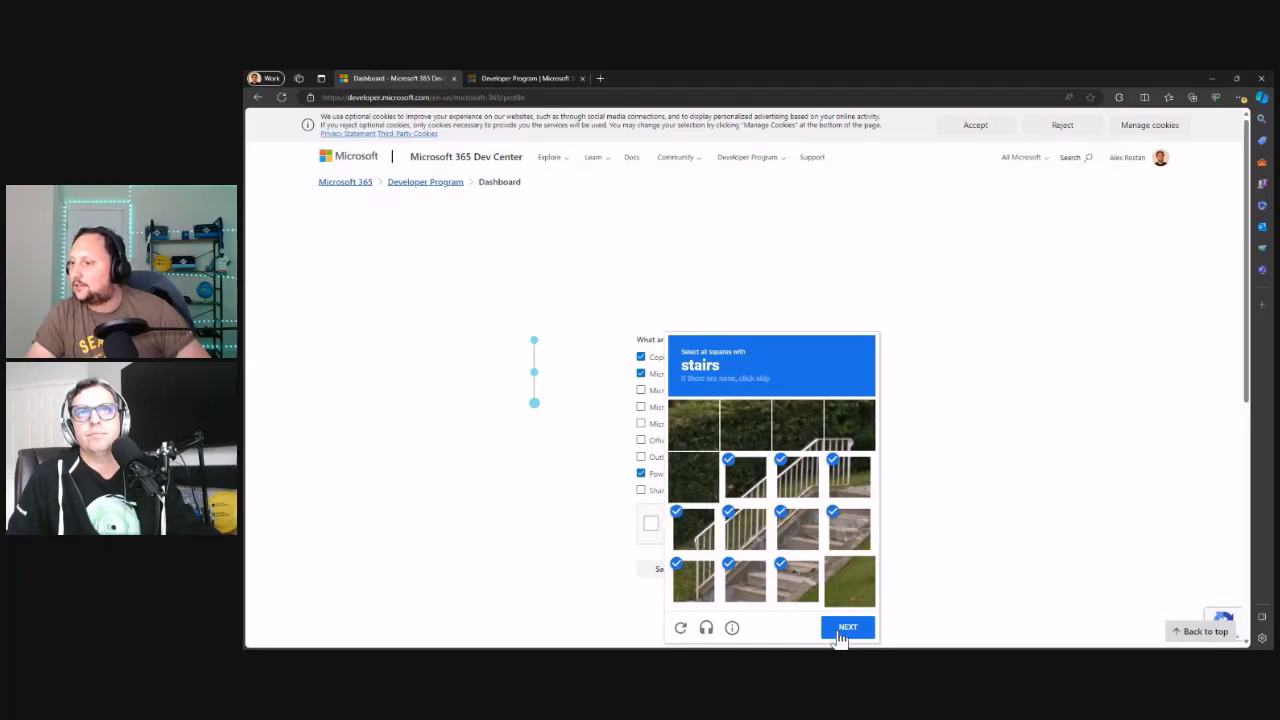
Select the motorcycle tiles and verify the reCAPTCHA
scroll(830, 610, down, 3)
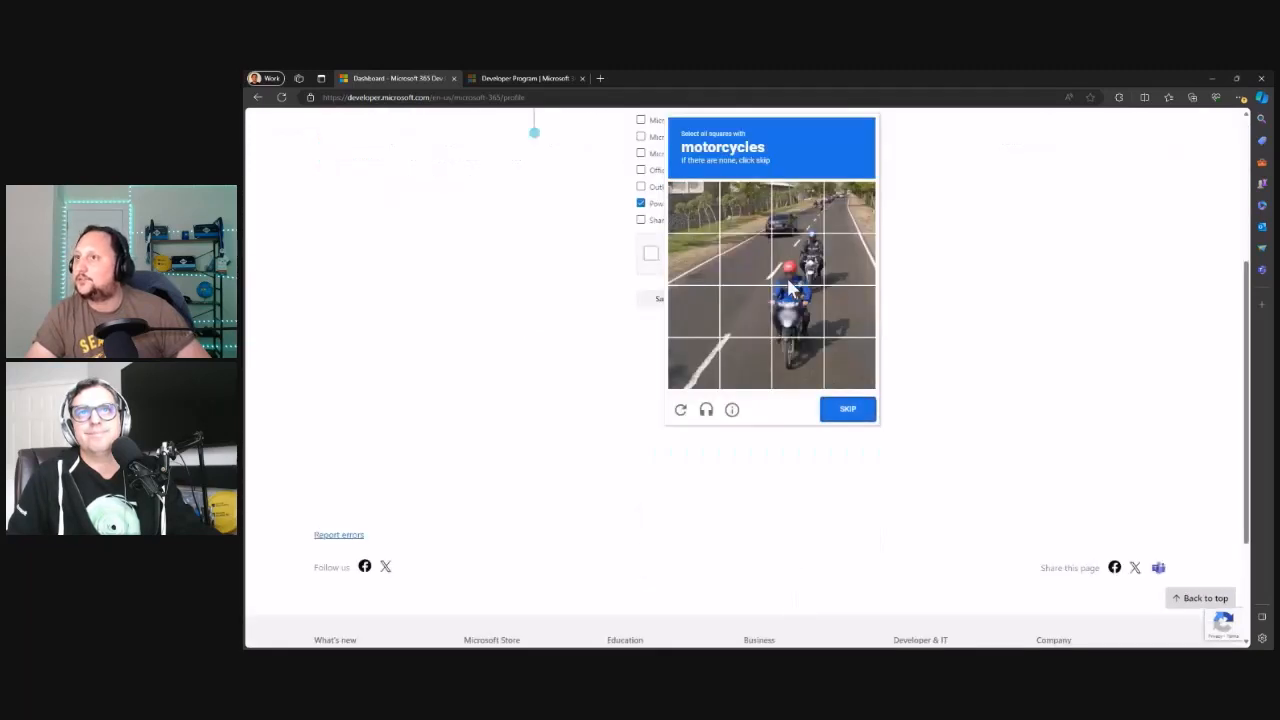
click(808, 253)
click(799, 322)
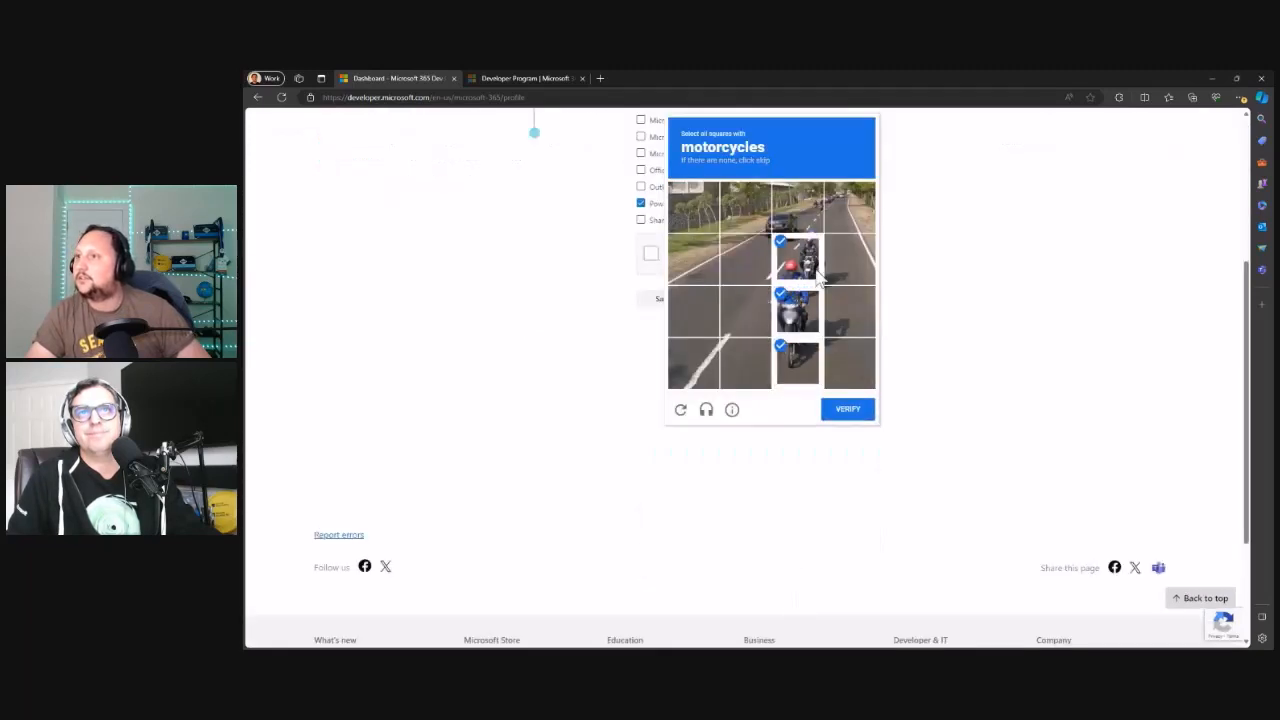
click(821, 208)
click(851, 420)
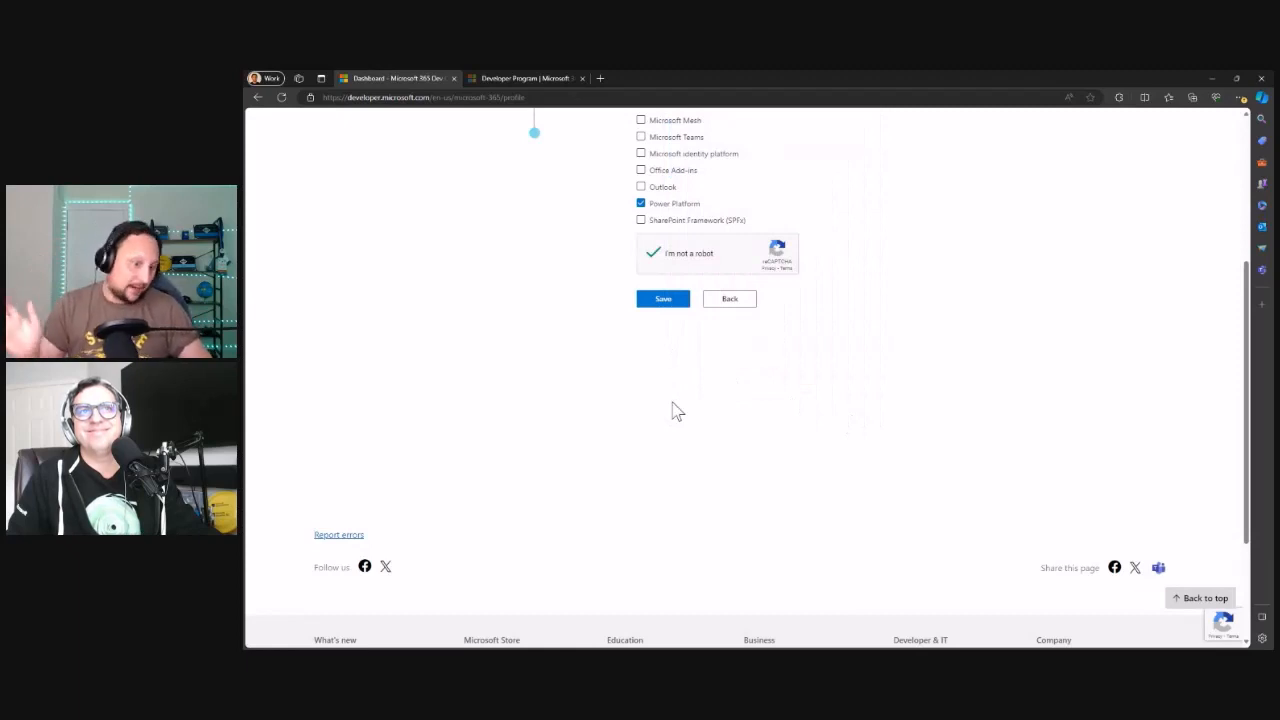
scroll(691, 371, up, 2)
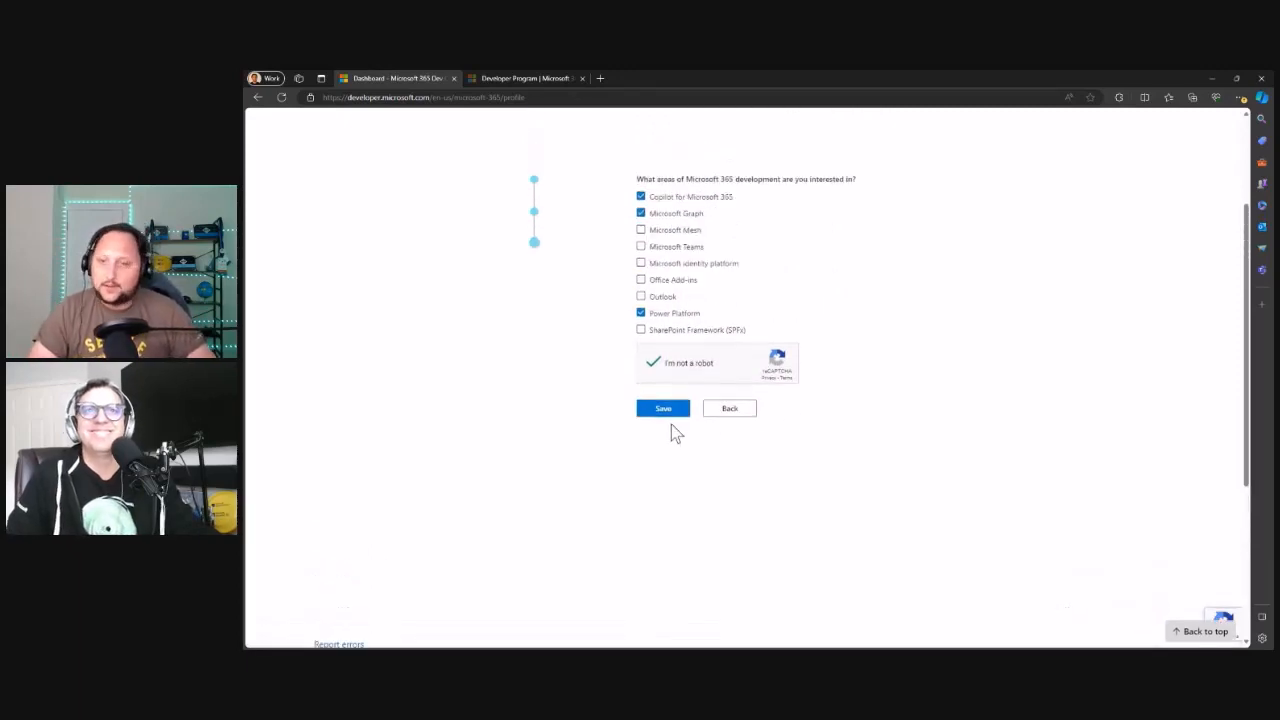
Save the interests and review the dashboard's free Microsoft 365 E5 subscription offer
click(663, 409)
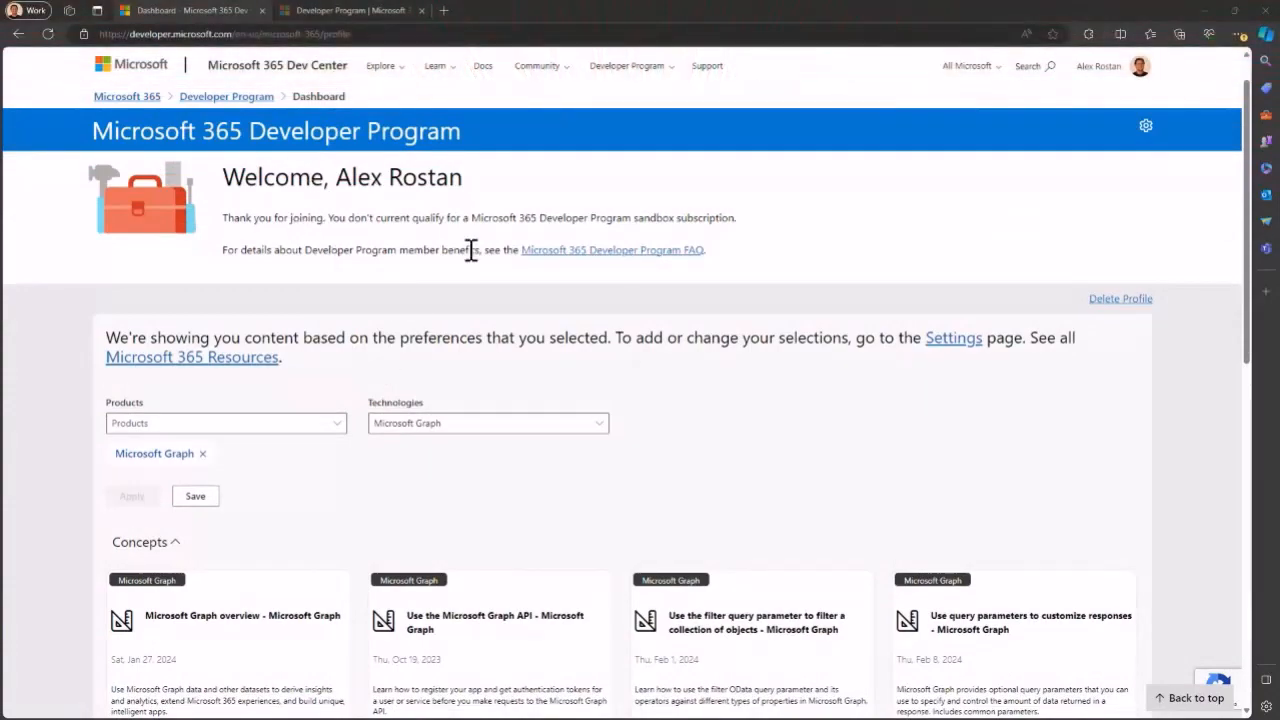
scroll(470, 250, down, 1)
scroll(471, 249, down, 2)
scroll(471, 249, up, 2)
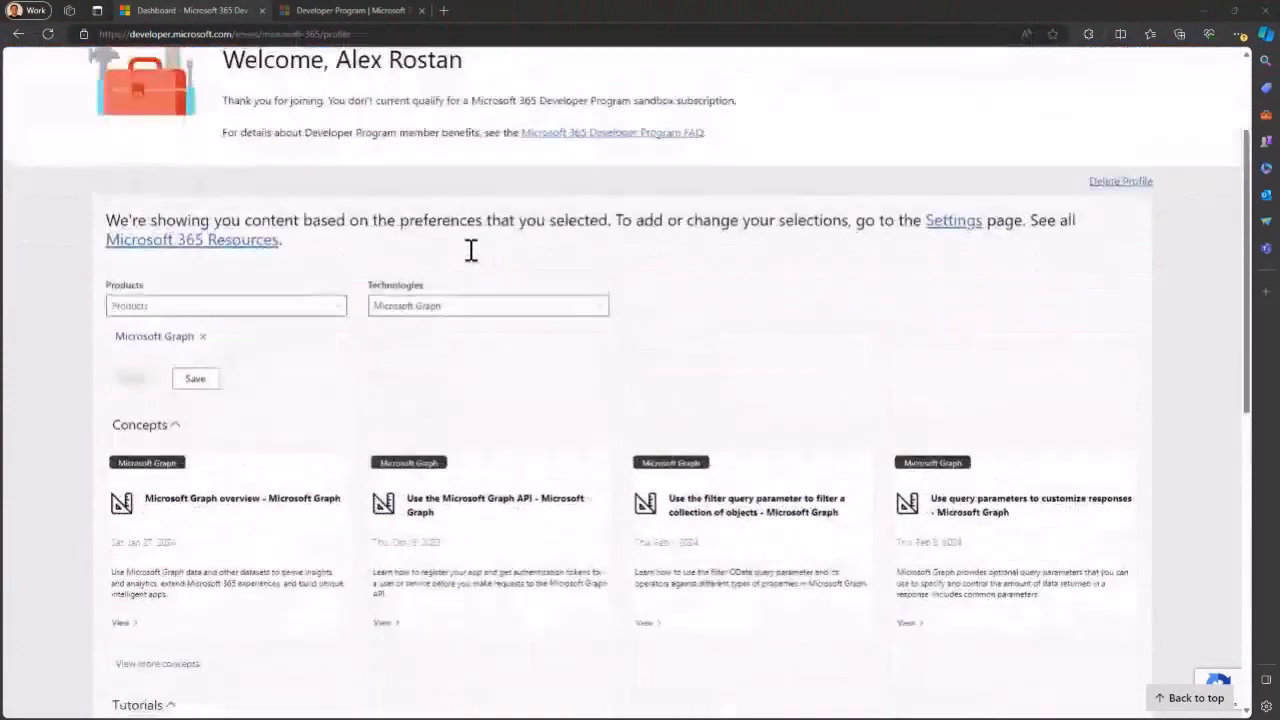
scroll(403, 292, up, 1)
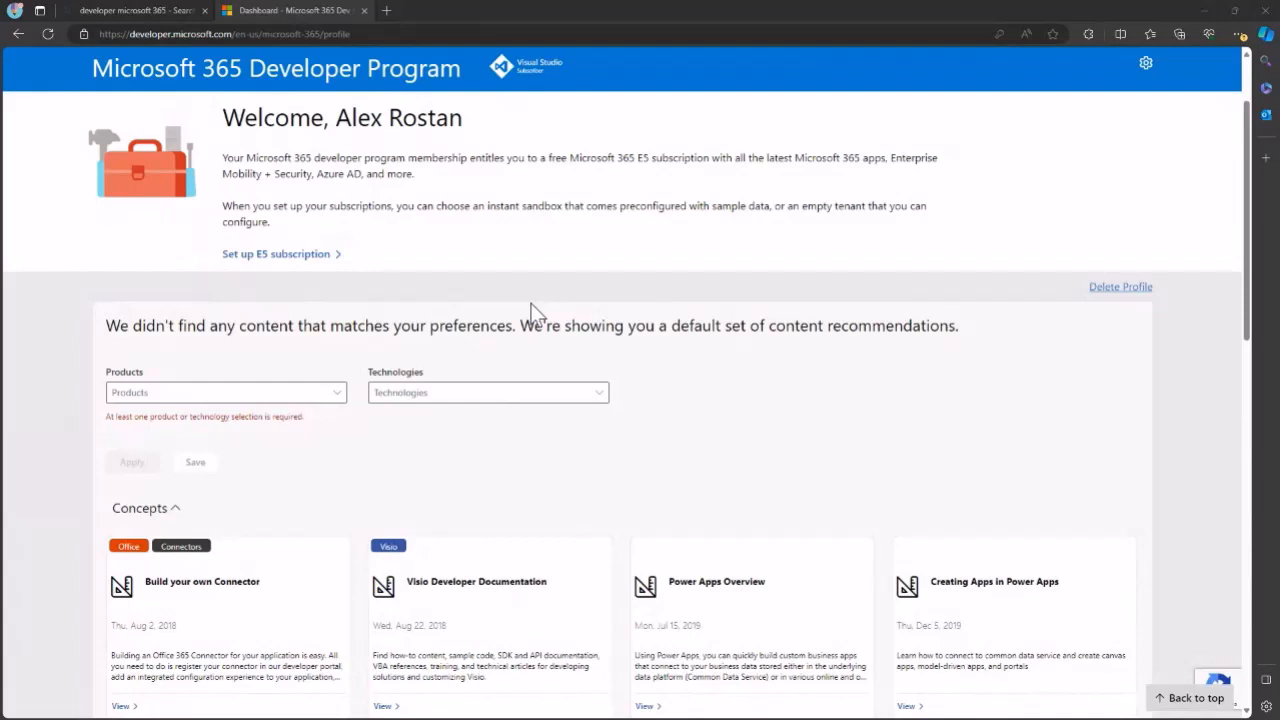
Begin the E5 subscription setup and continue with the Instant sandbox option
click(265, 262)
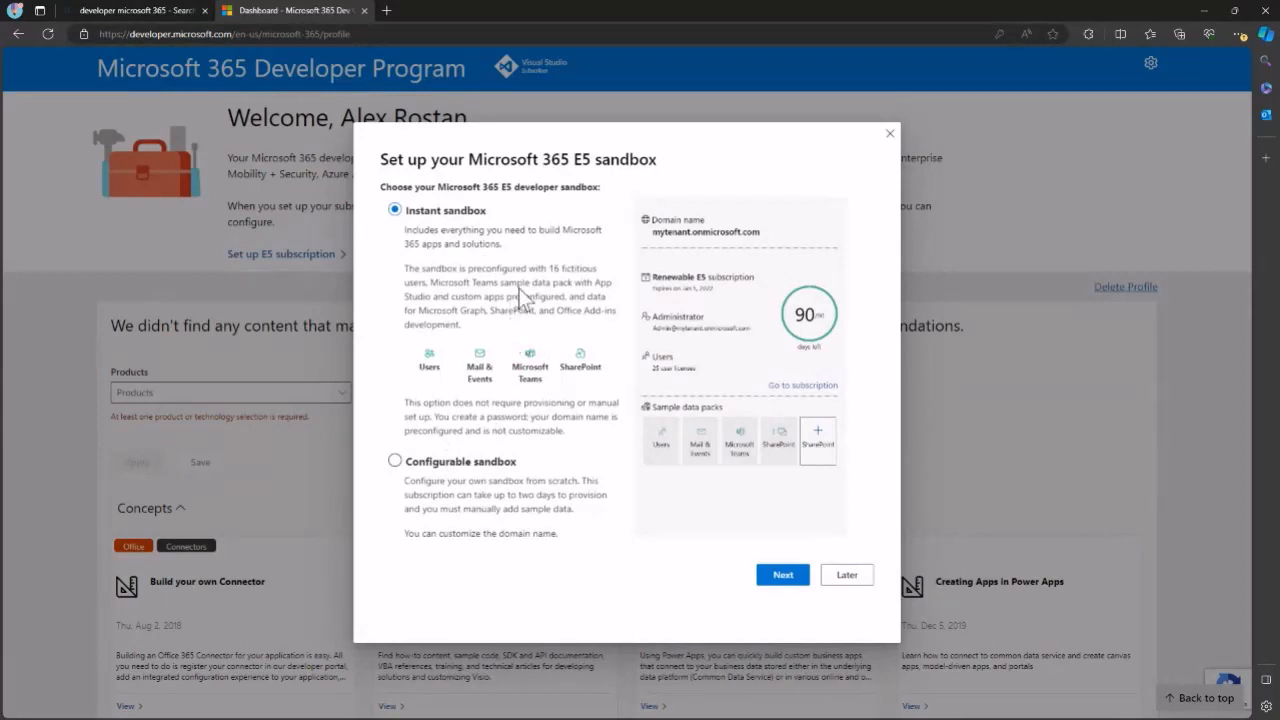
click(780, 578)
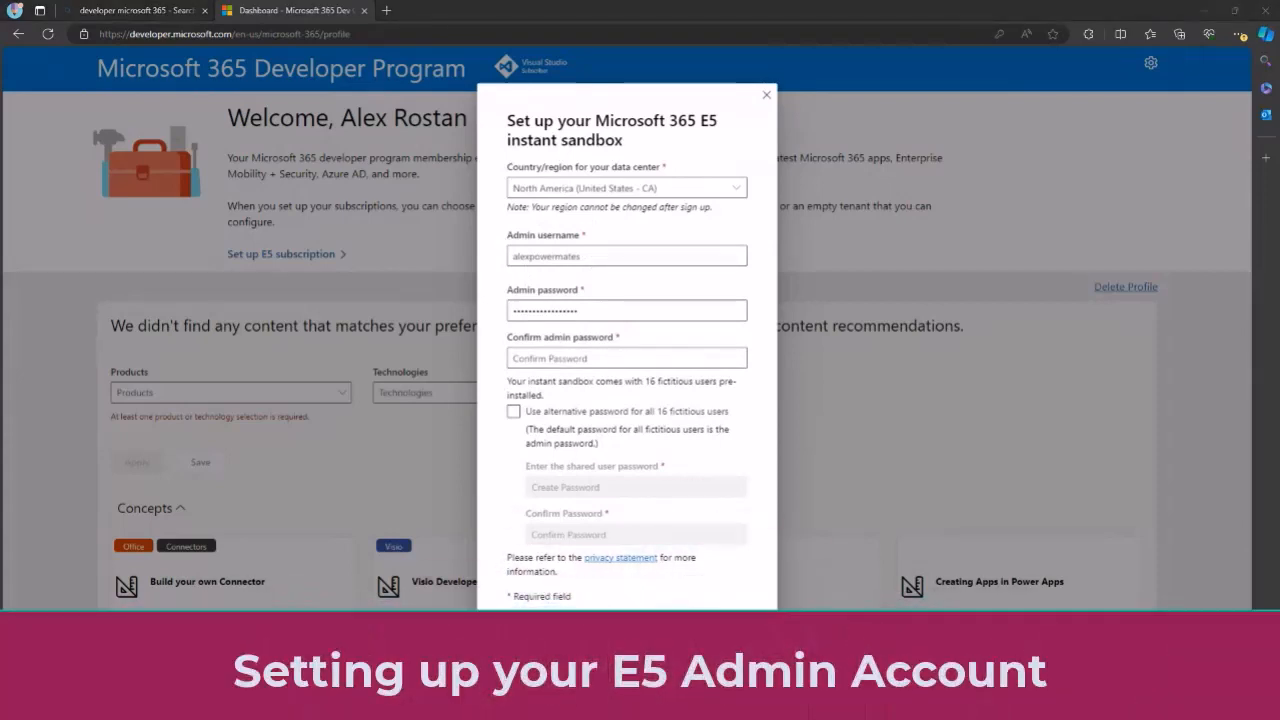
Paste the admin password into Confirm admin password and submit the sandbox details
double_click(592, 310)
click(592, 310)
click(609, 357)
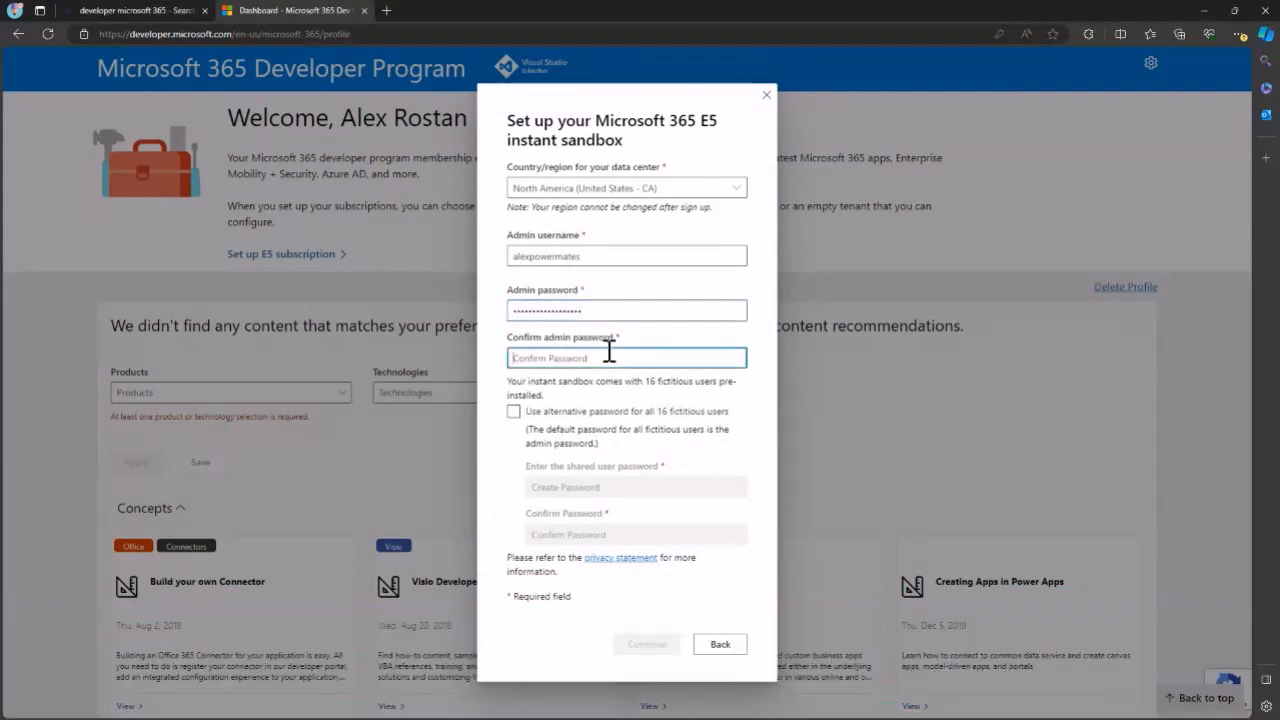
key(ctrl+v)
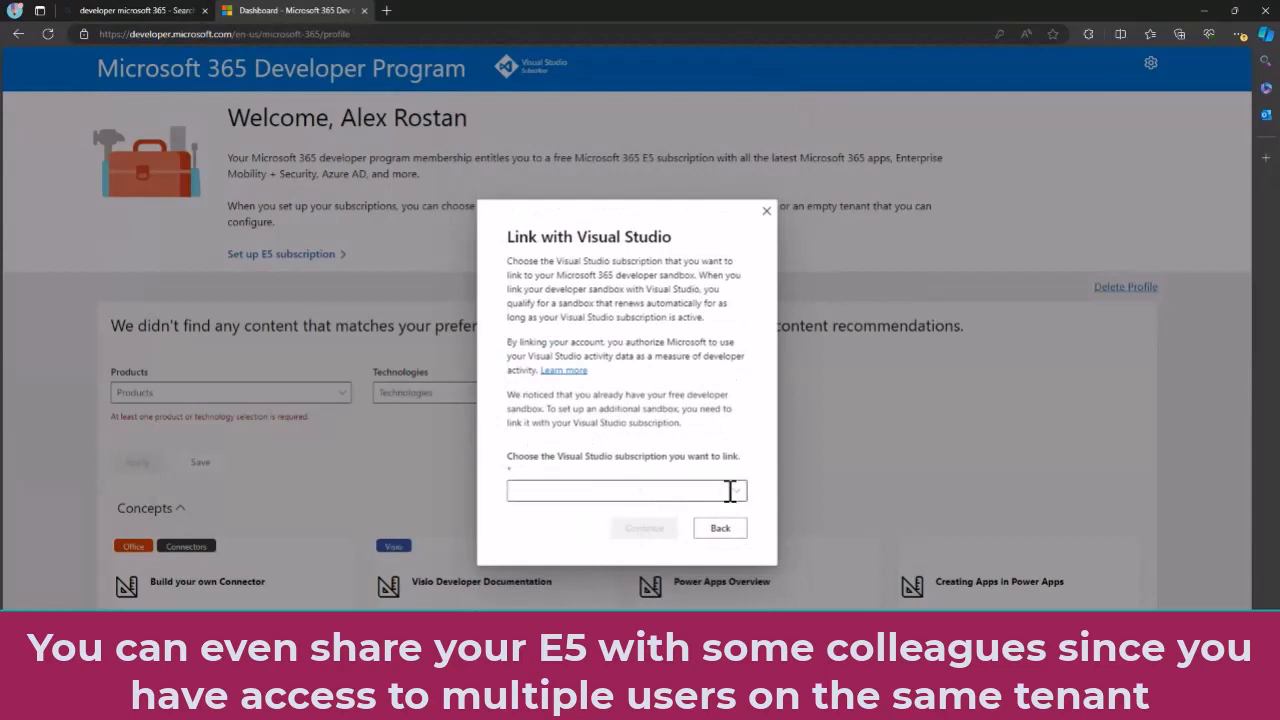
click(734, 492)
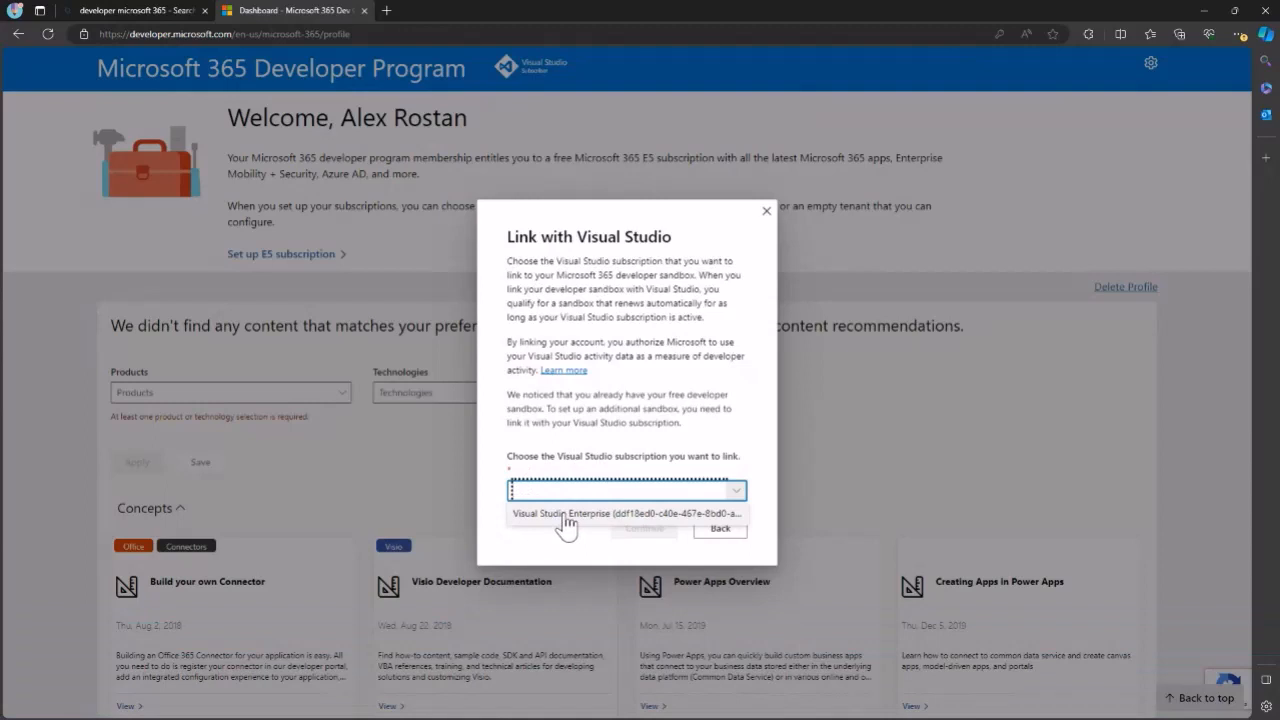
Link the sandbox to the Visual Studio Enterprise subscription and continue
click(567, 516)
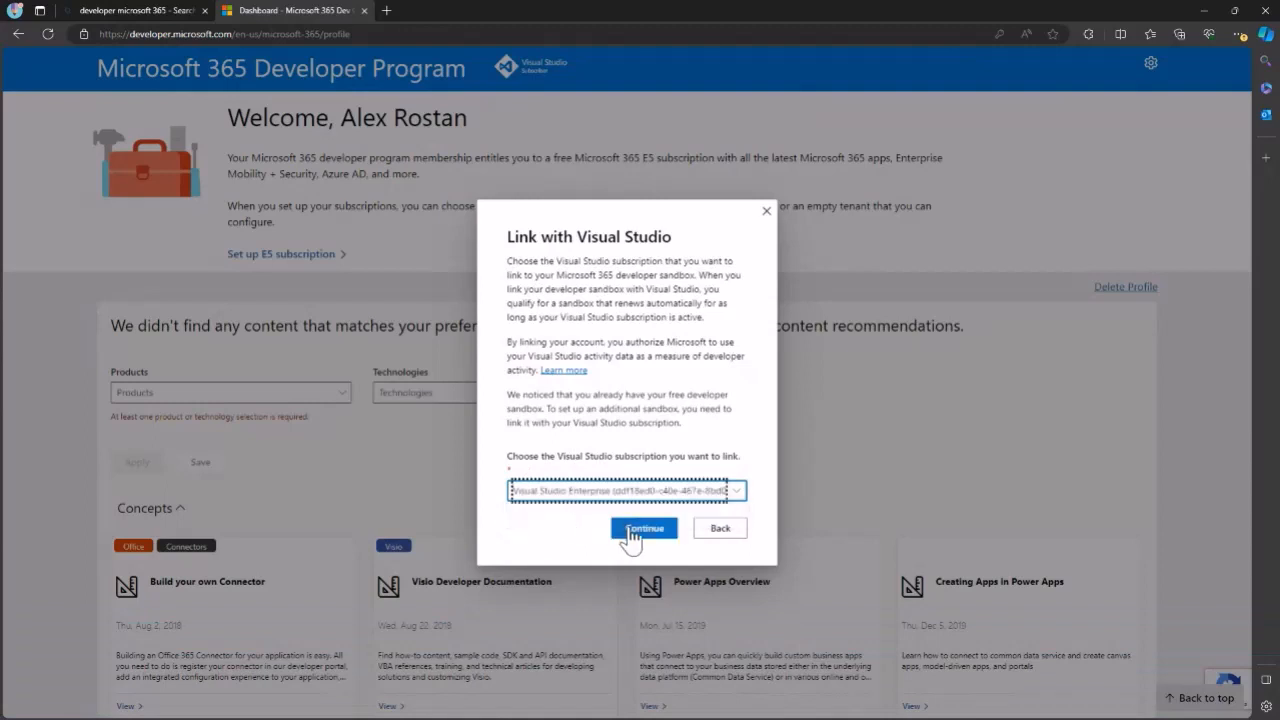
click(631, 532)
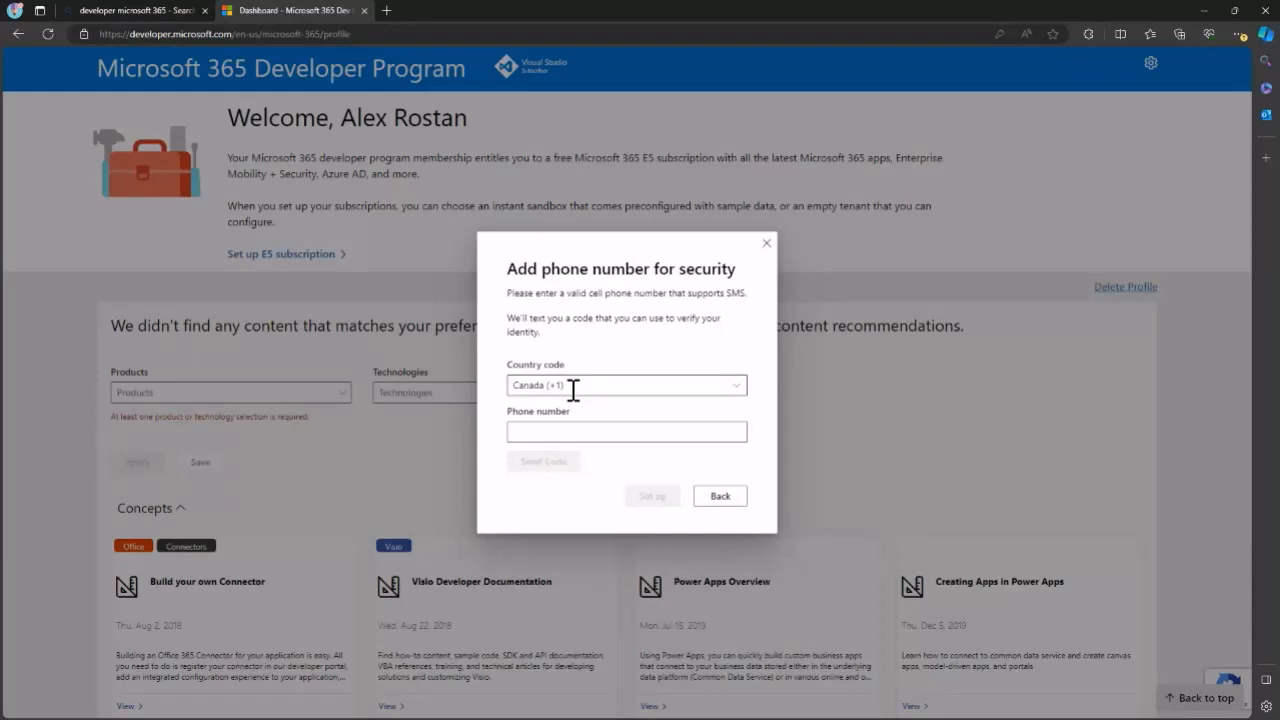
Enter the security phone number with Uruguay (+598) country code and request a text code
click(573, 388)
text(Uruguay (+598)
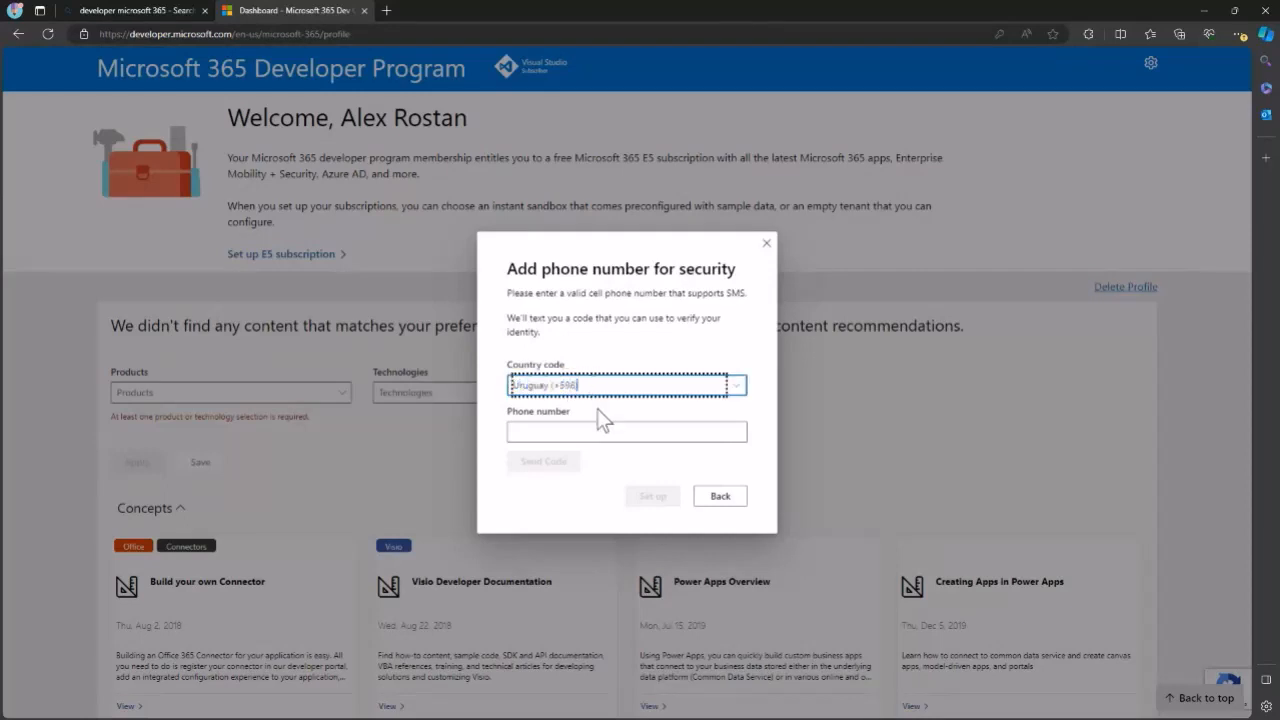
click(575, 428)
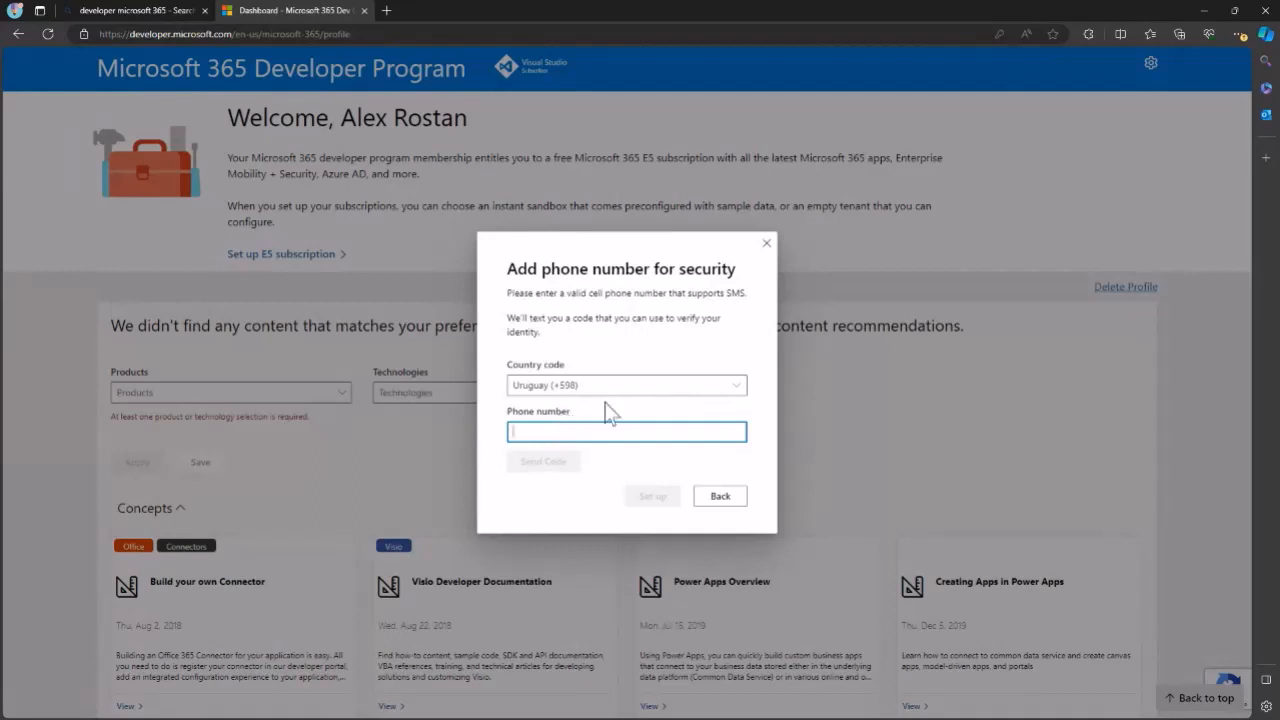
text(09)
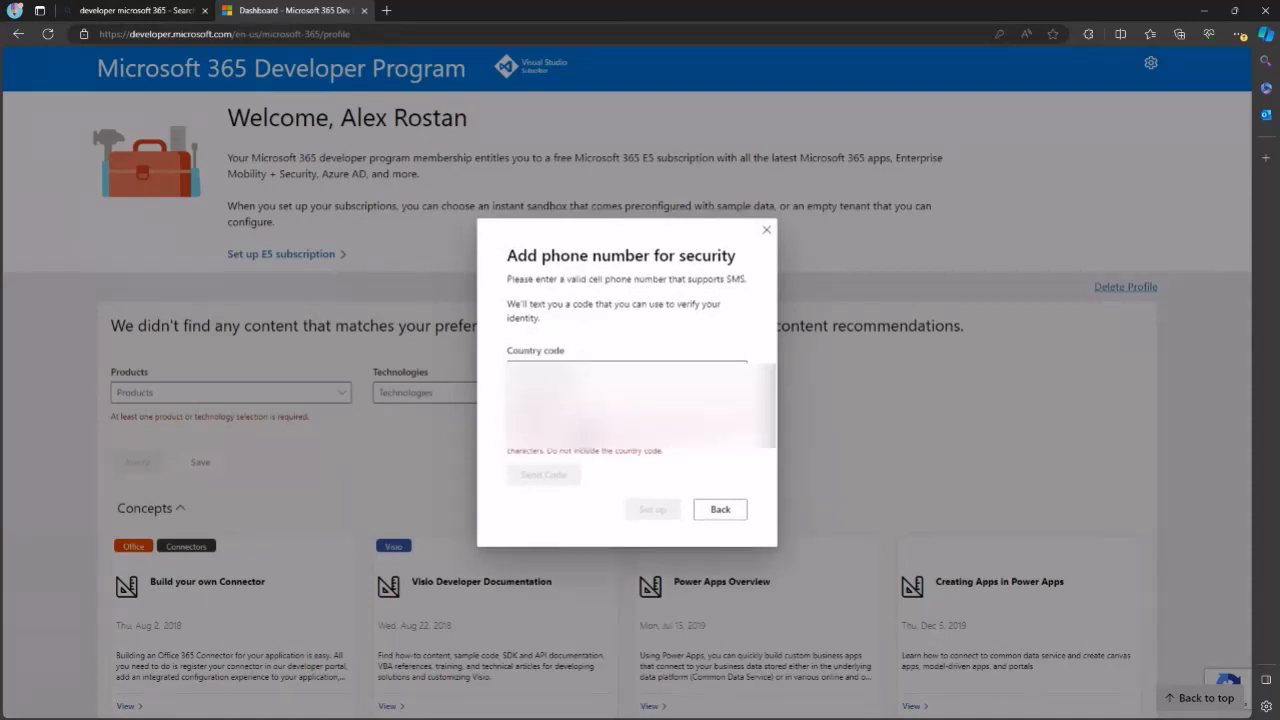
text(0)
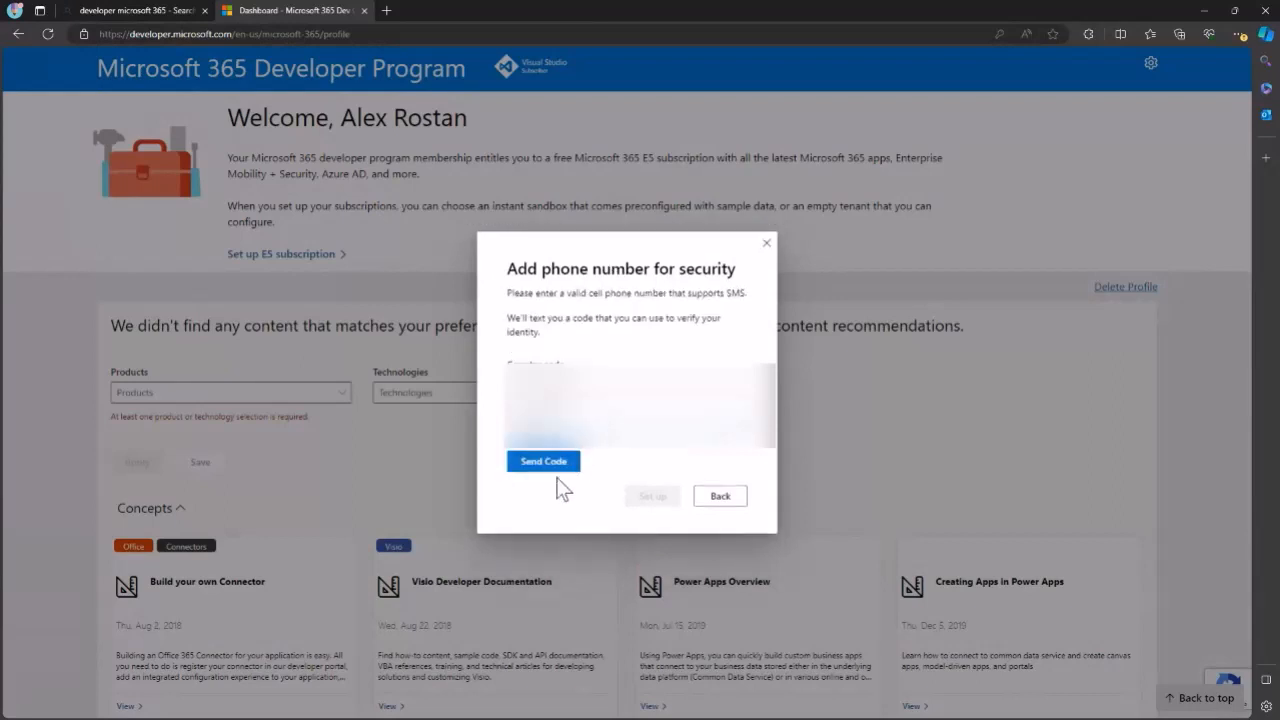
click(541, 463)
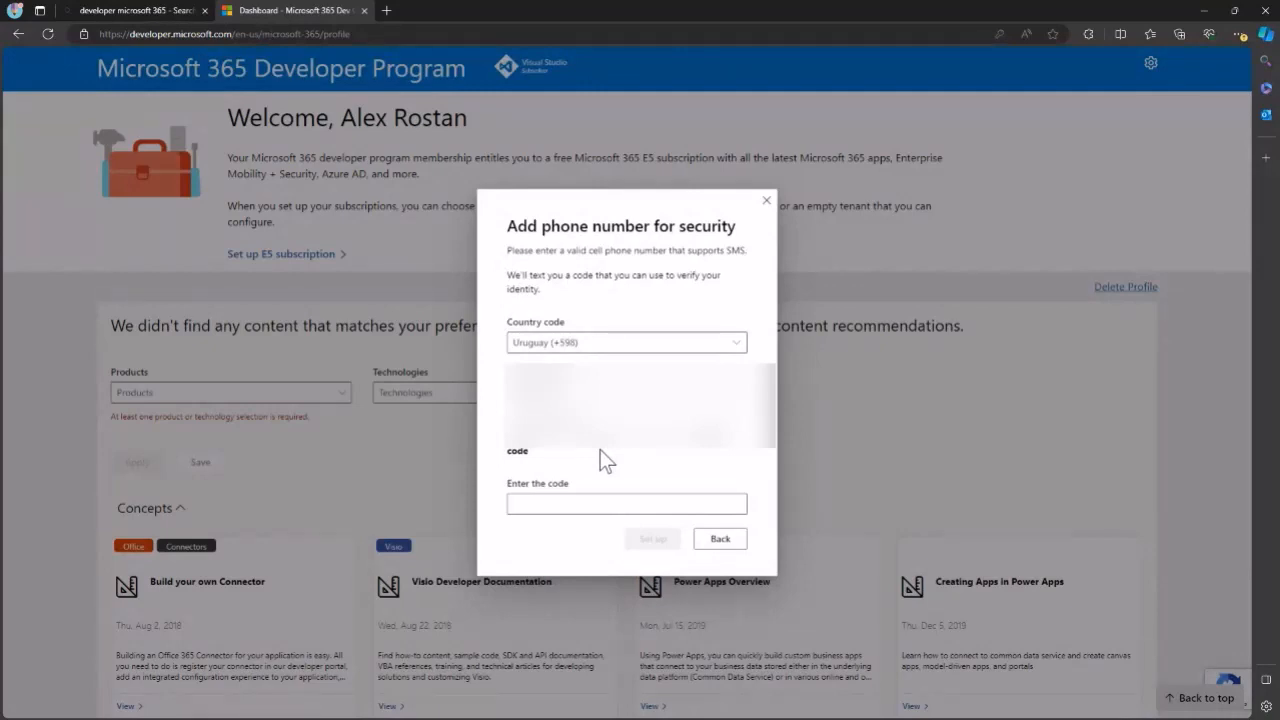
Enter the texted verification code and set up the E5 developer subscription
click(563, 505)
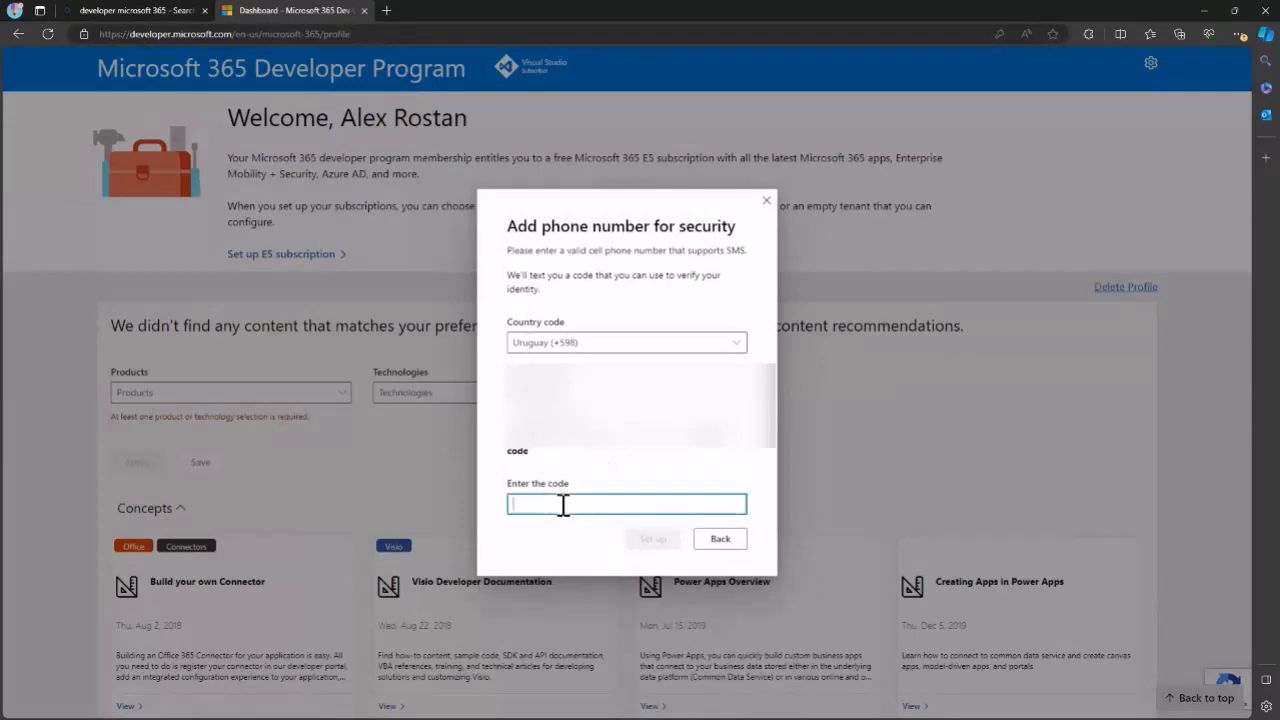
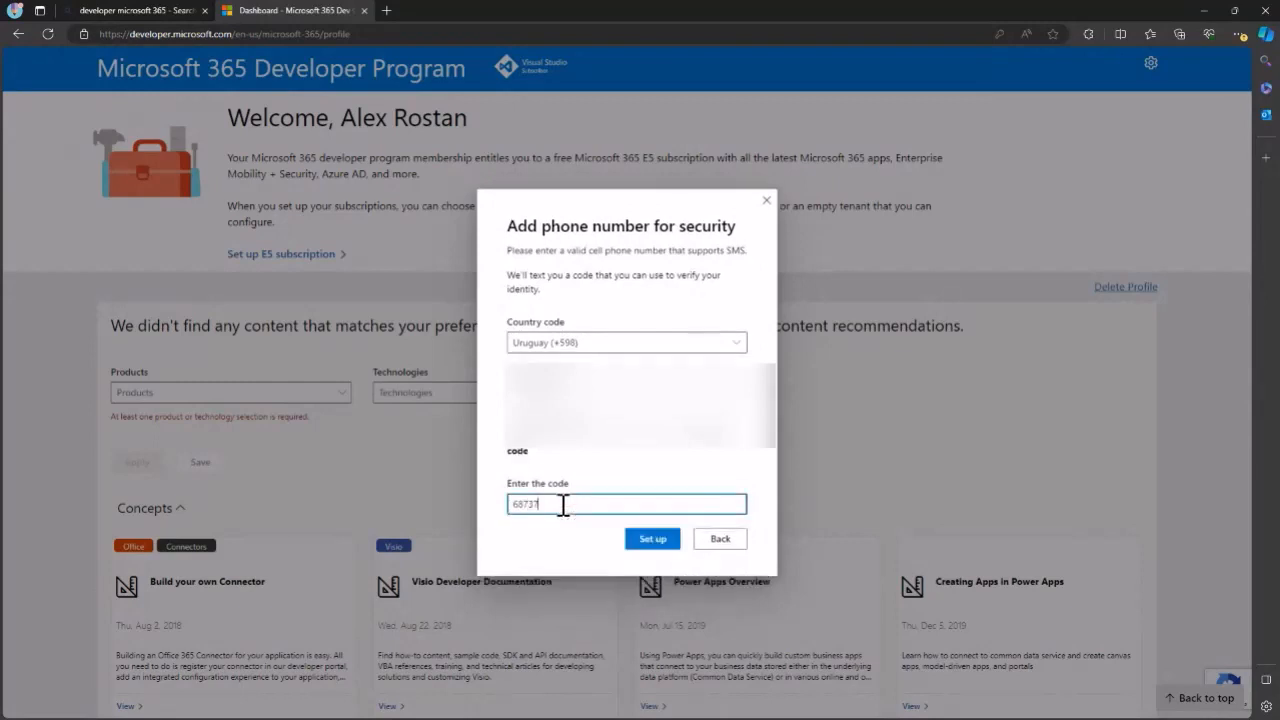
click(650, 540)
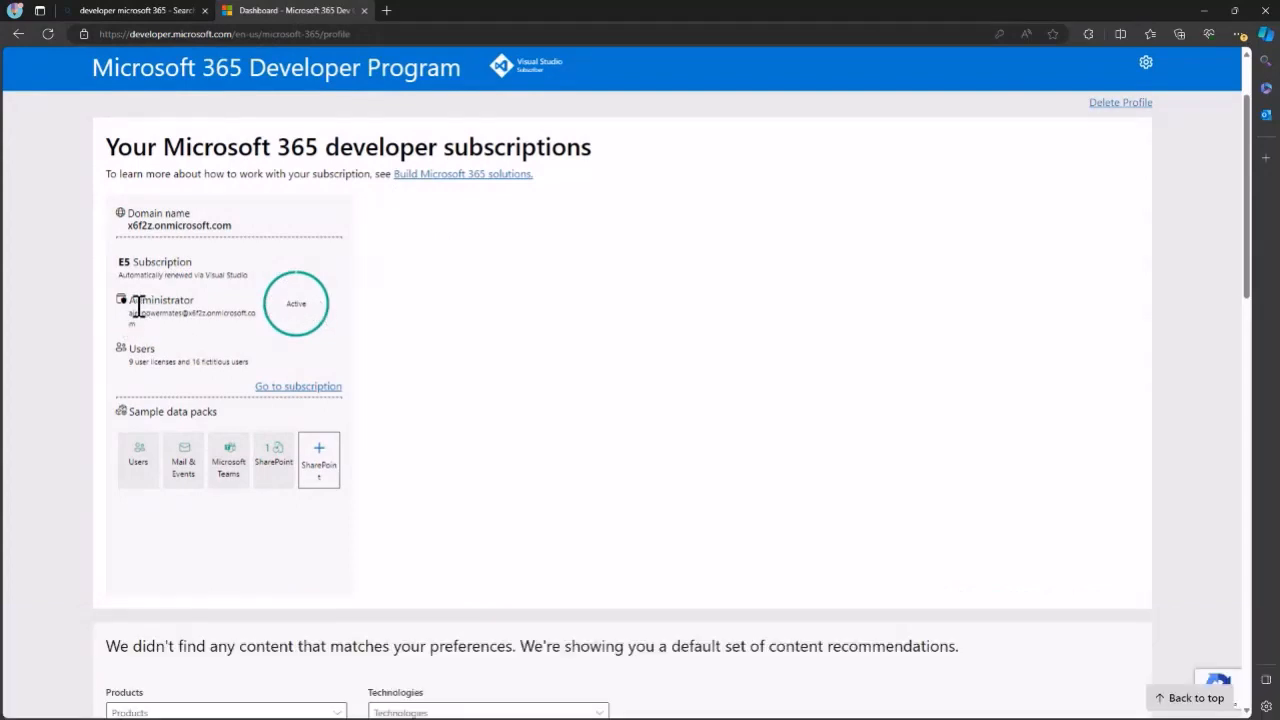
Note the administrator e-mail address, then go to the new subscription's sign-in page
drag(131, 313, 188, 319)
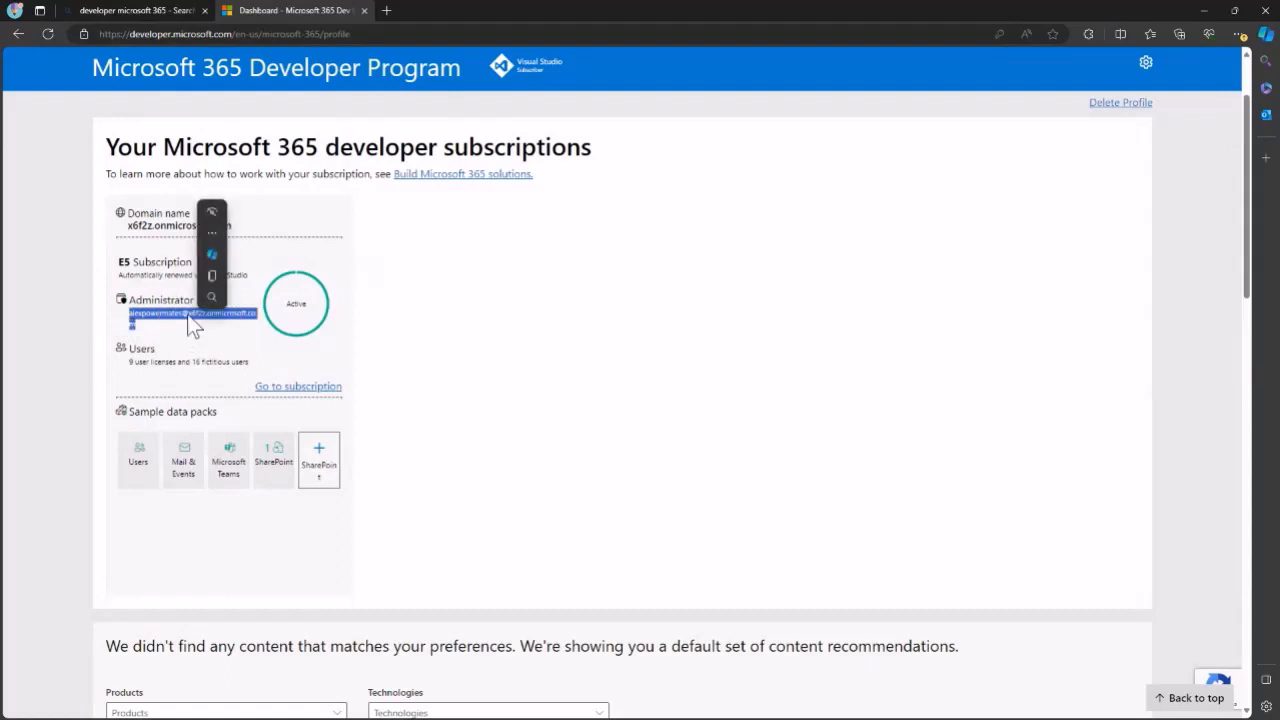
click(188, 315)
double_click(196, 314)
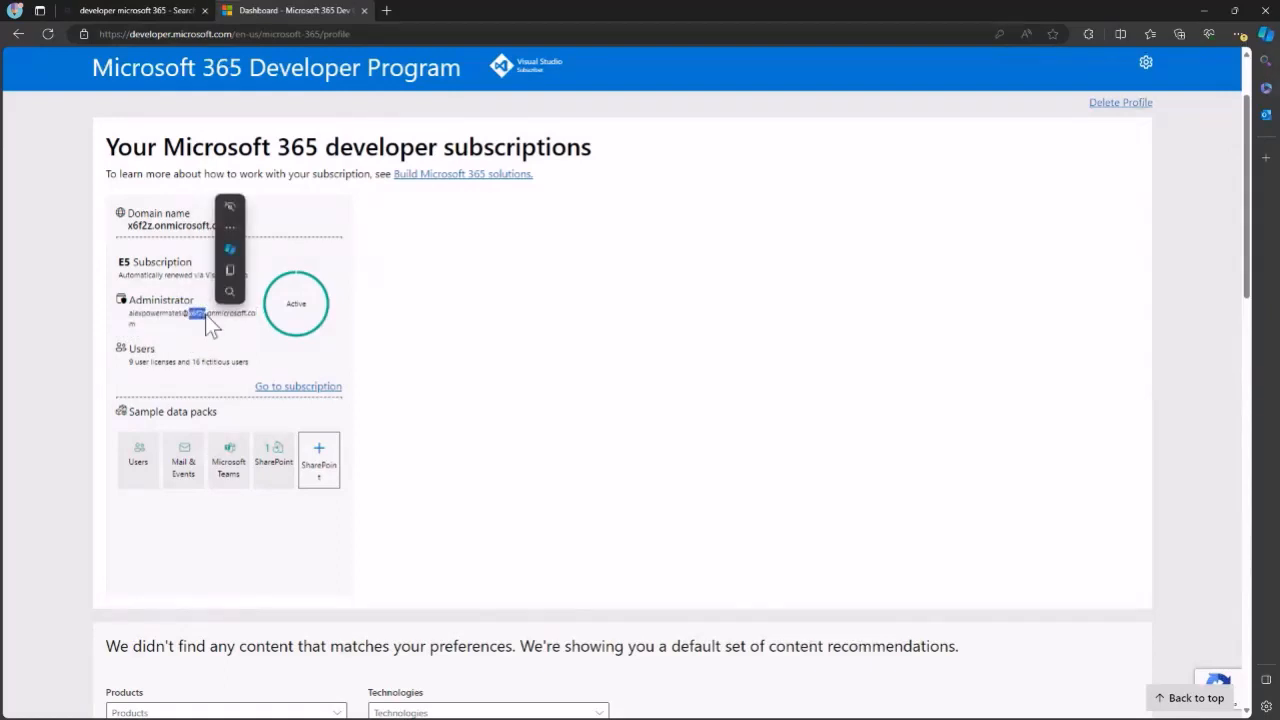
click(191, 325)
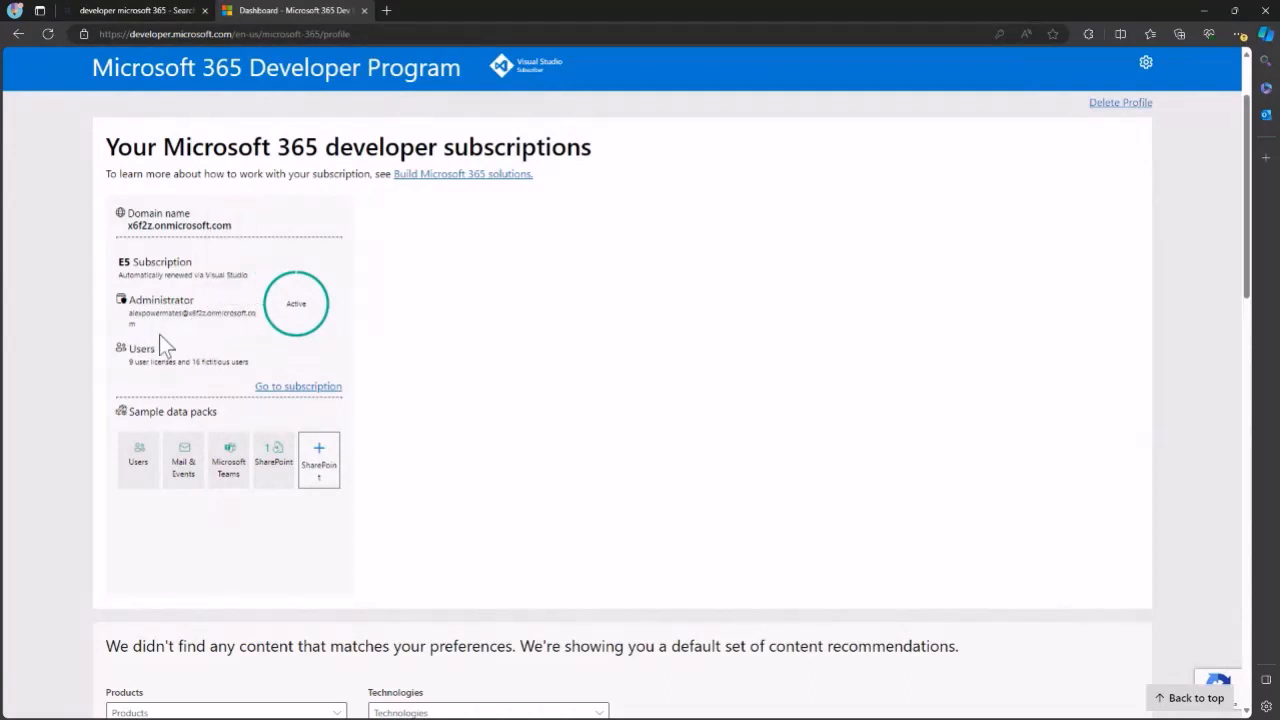
click(292, 394)
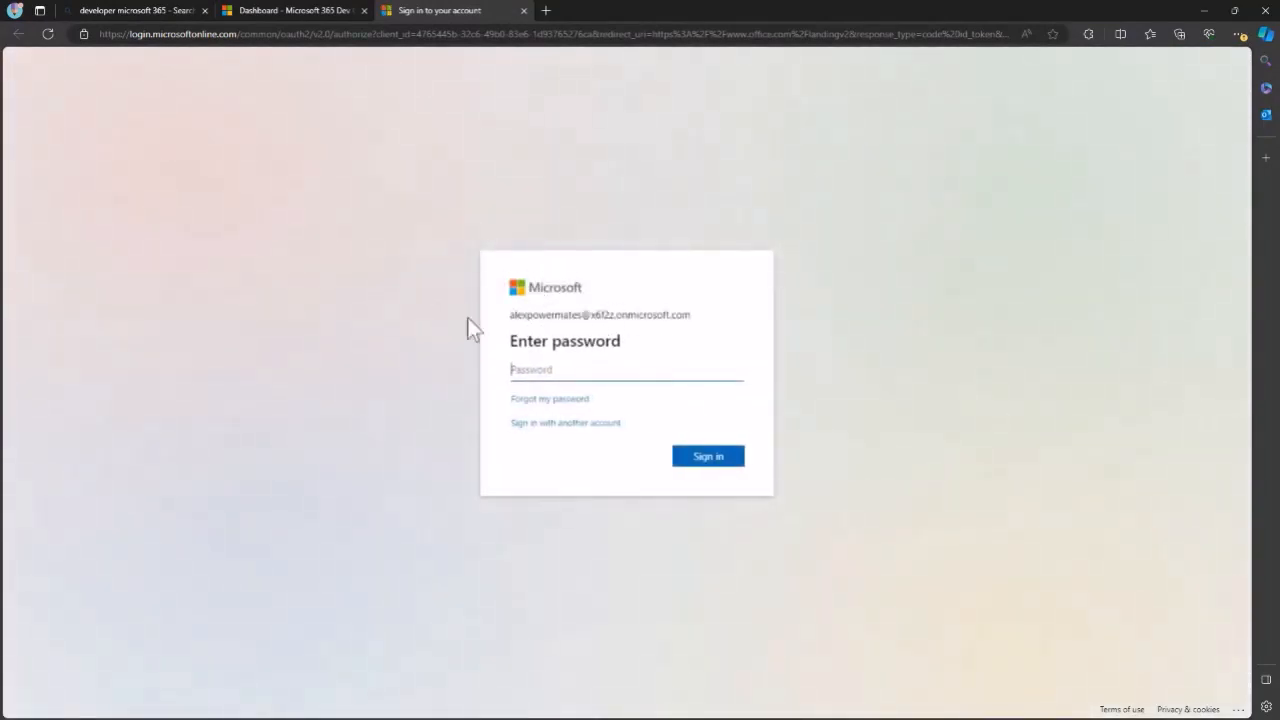
Sign in to the developer tenant's admin account with its password and continue past the security defaults notice
key(ctrl+v)
click(685, 458)
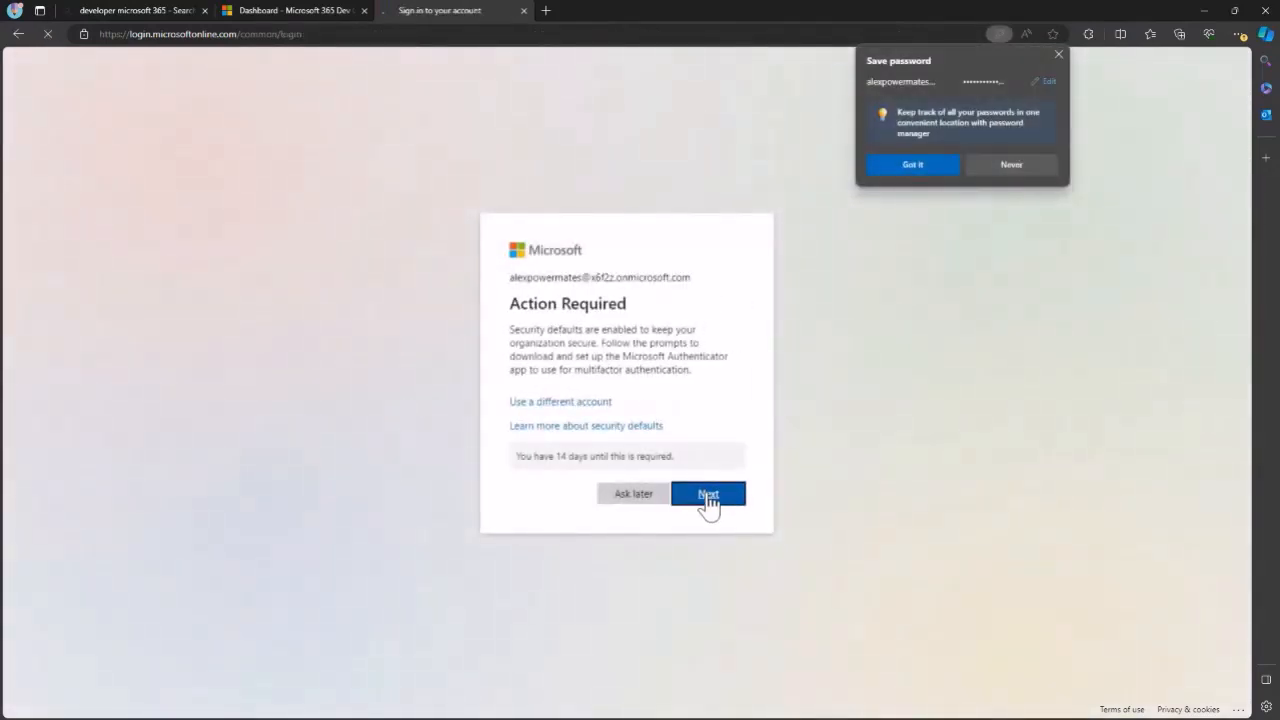
click(708, 496)
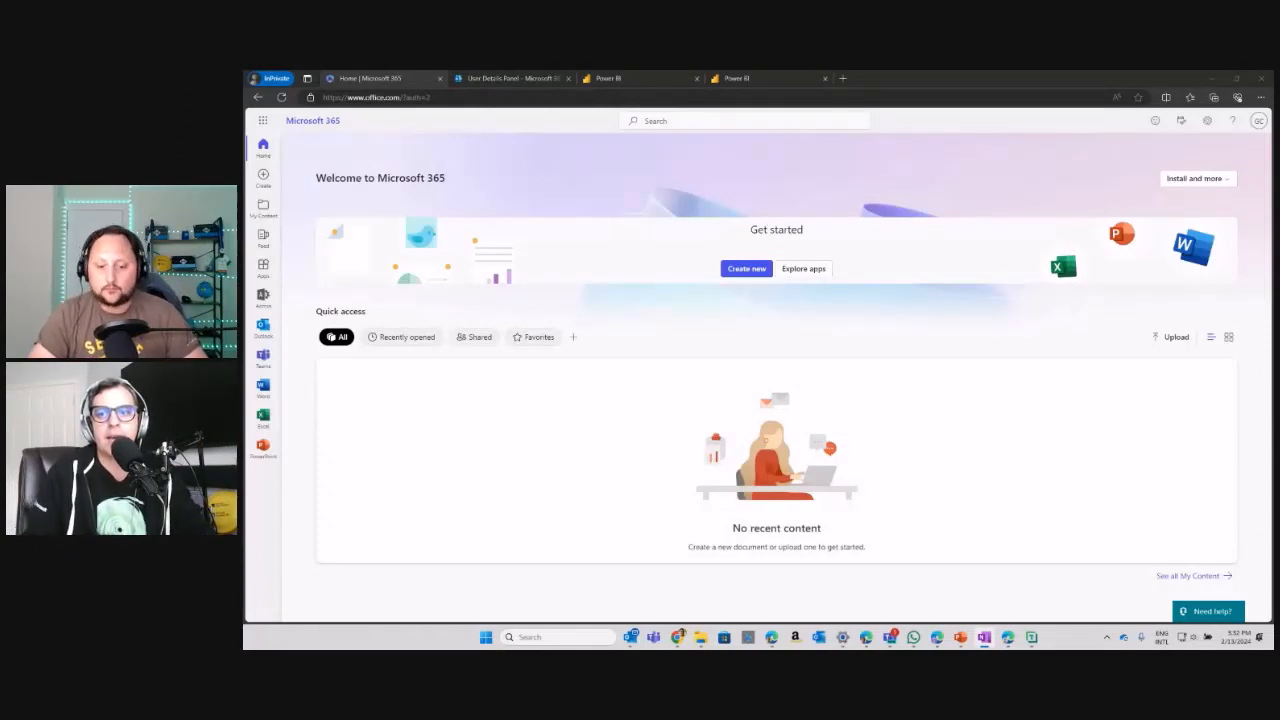
Check the signed-in account details, then open the admin center's Users > Active users list
click(1257, 124)
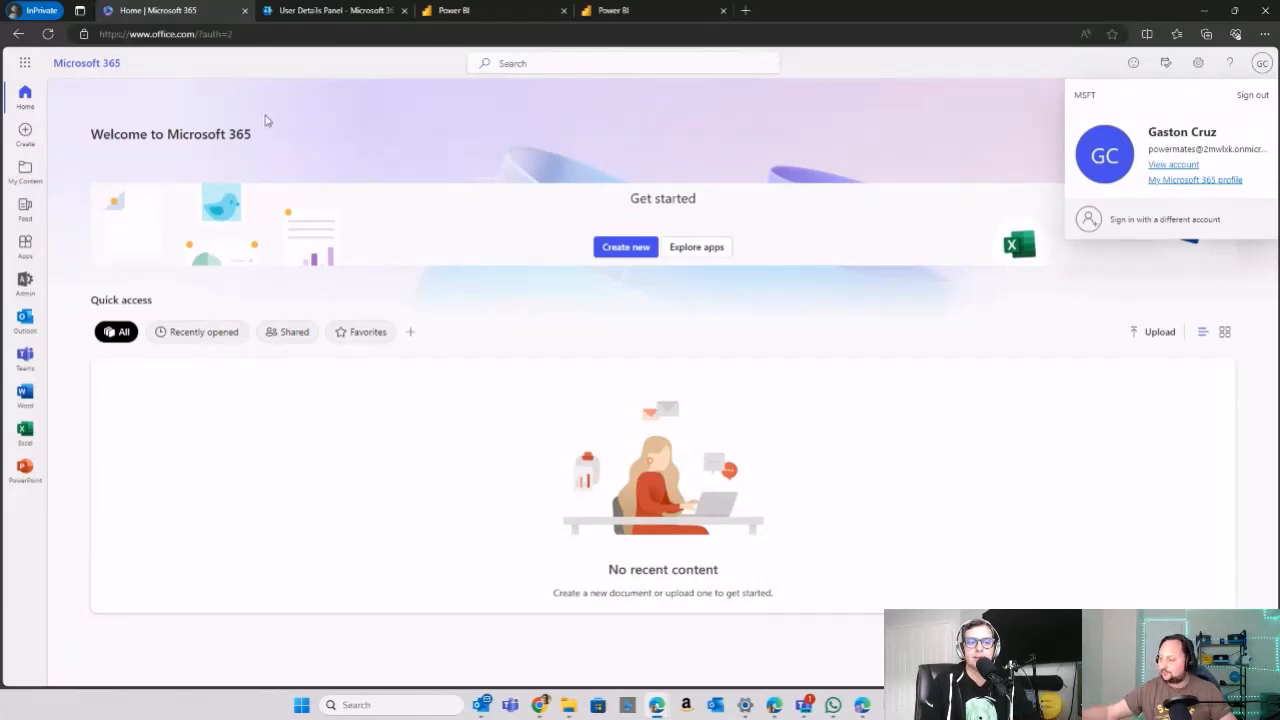
click(101, 248)
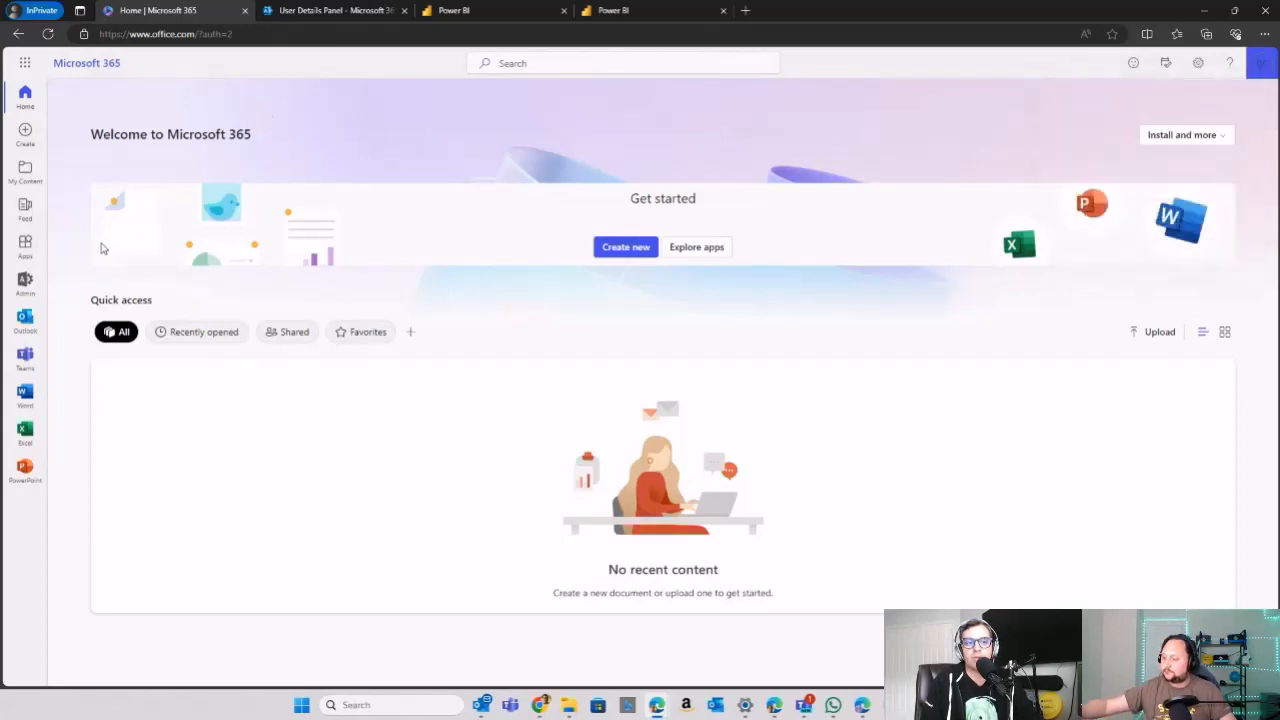
click(22, 285)
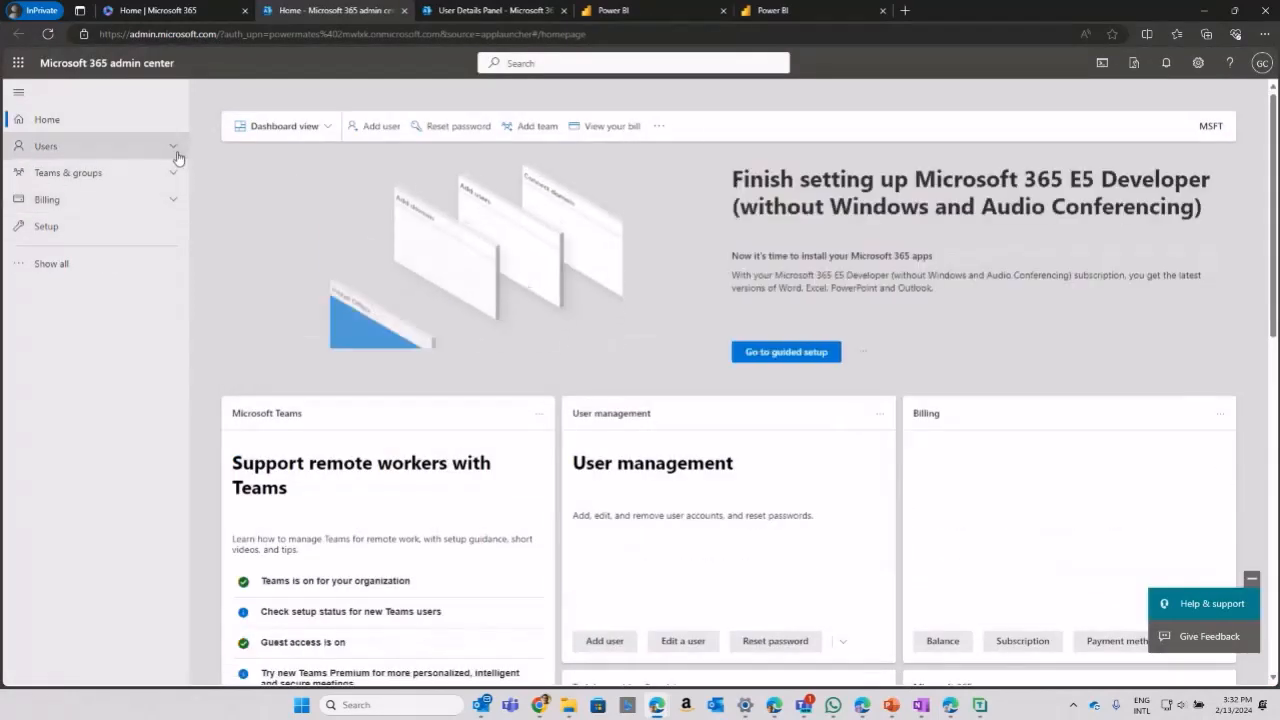
click(170, 152)
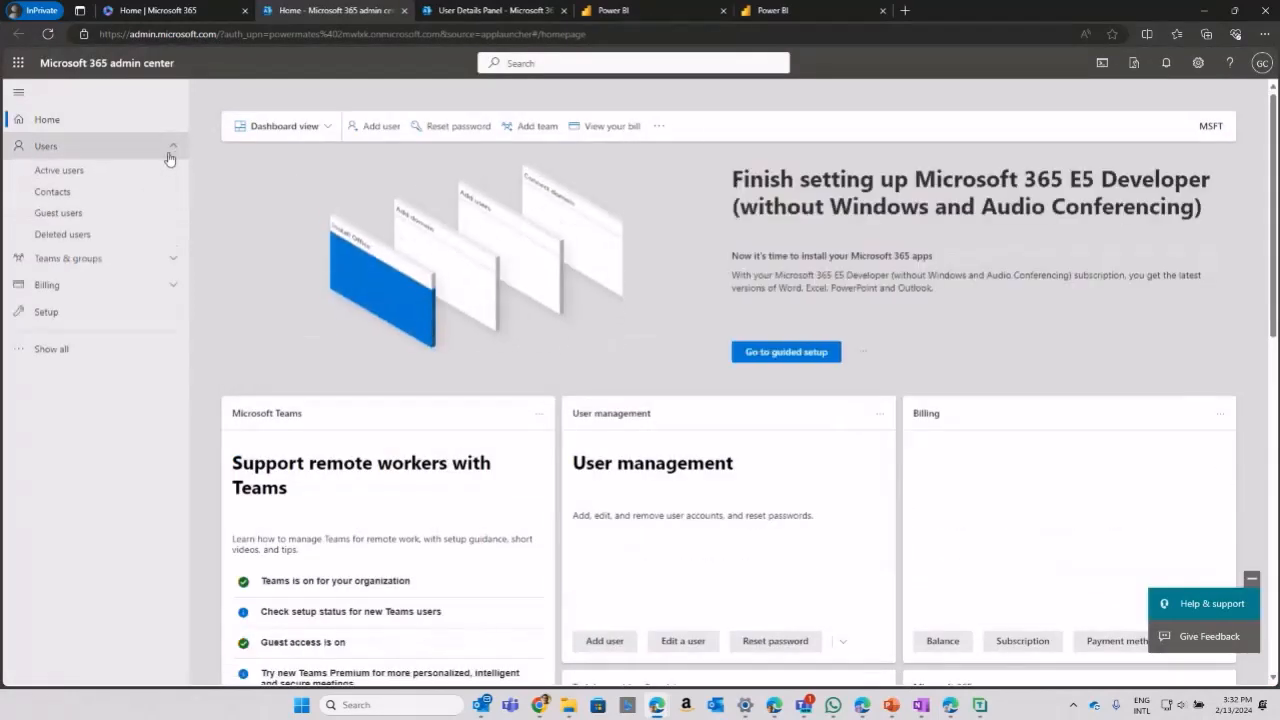
click(98, 177)
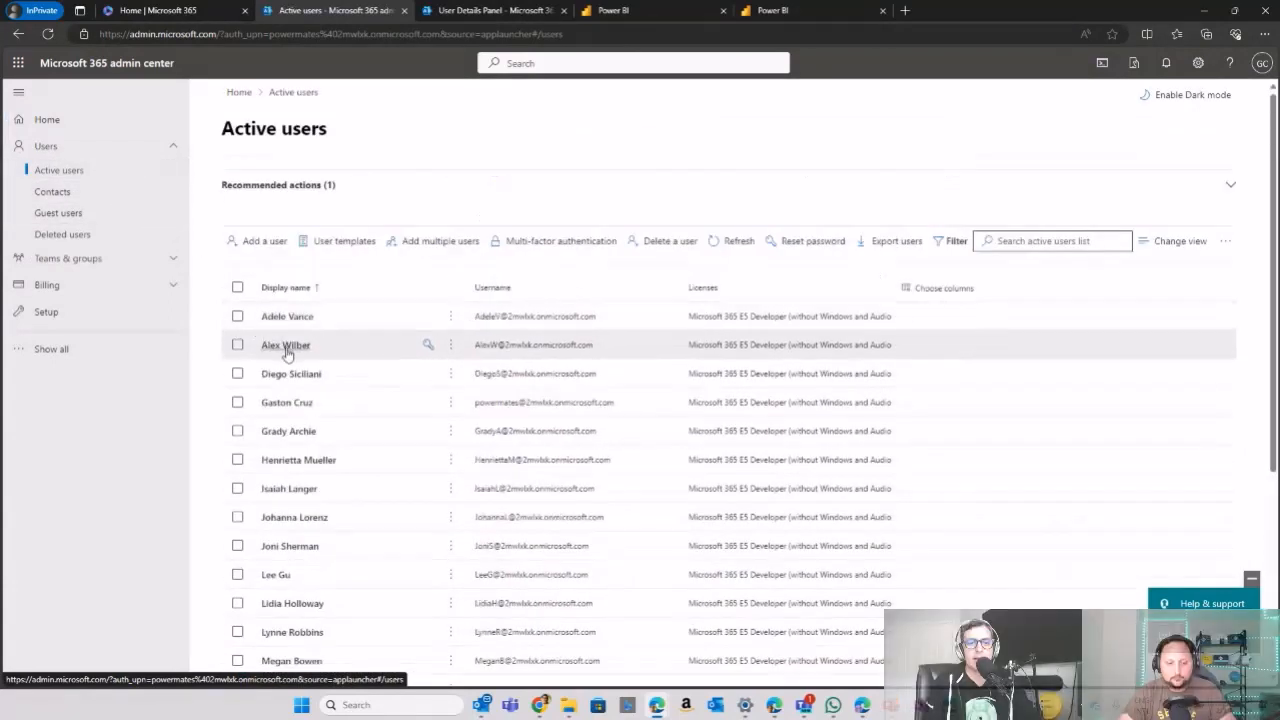
Check the admin user's Licenses and apps for Power BI Pro, then return to Power BI
click(298, 404)
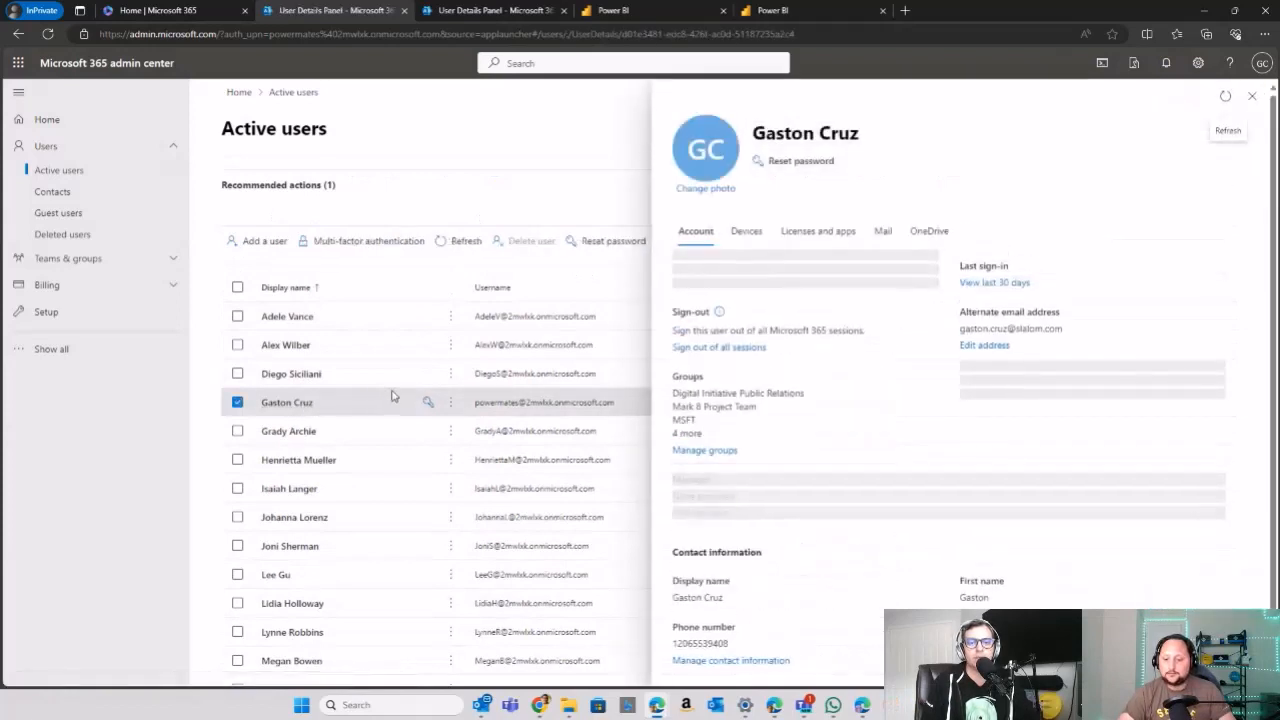
click(804, 240)
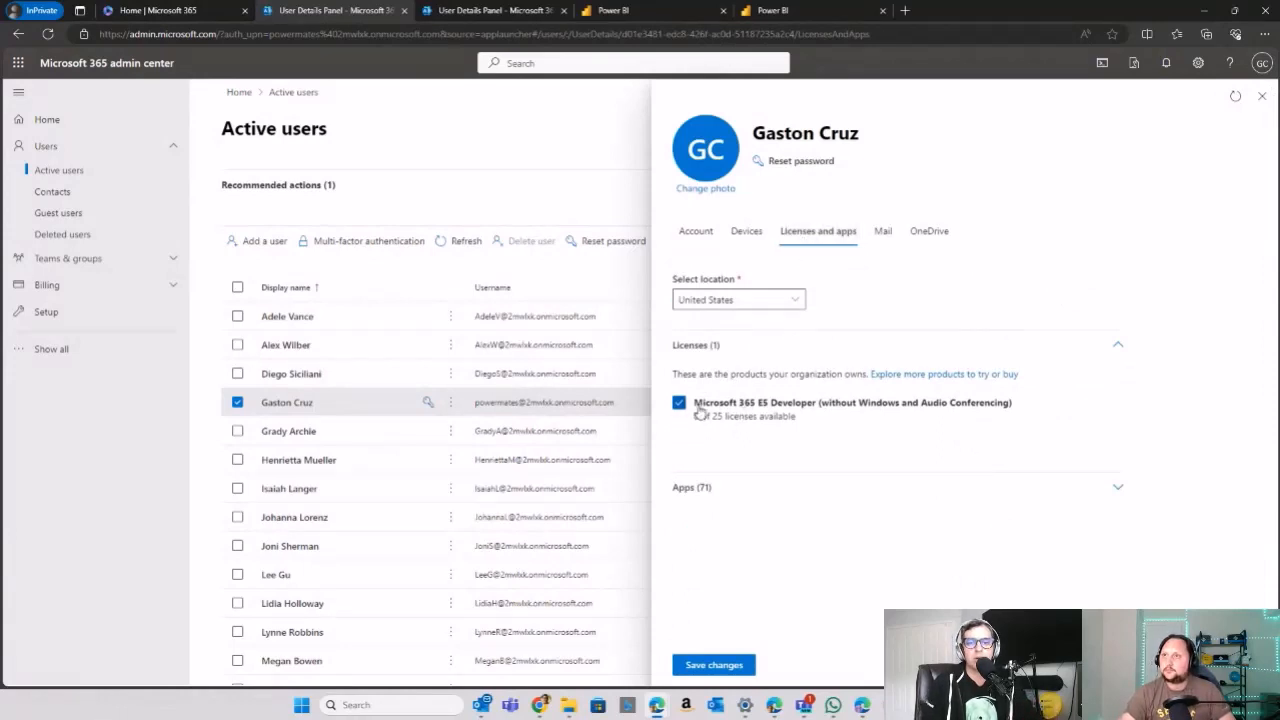
click(1116, 492)
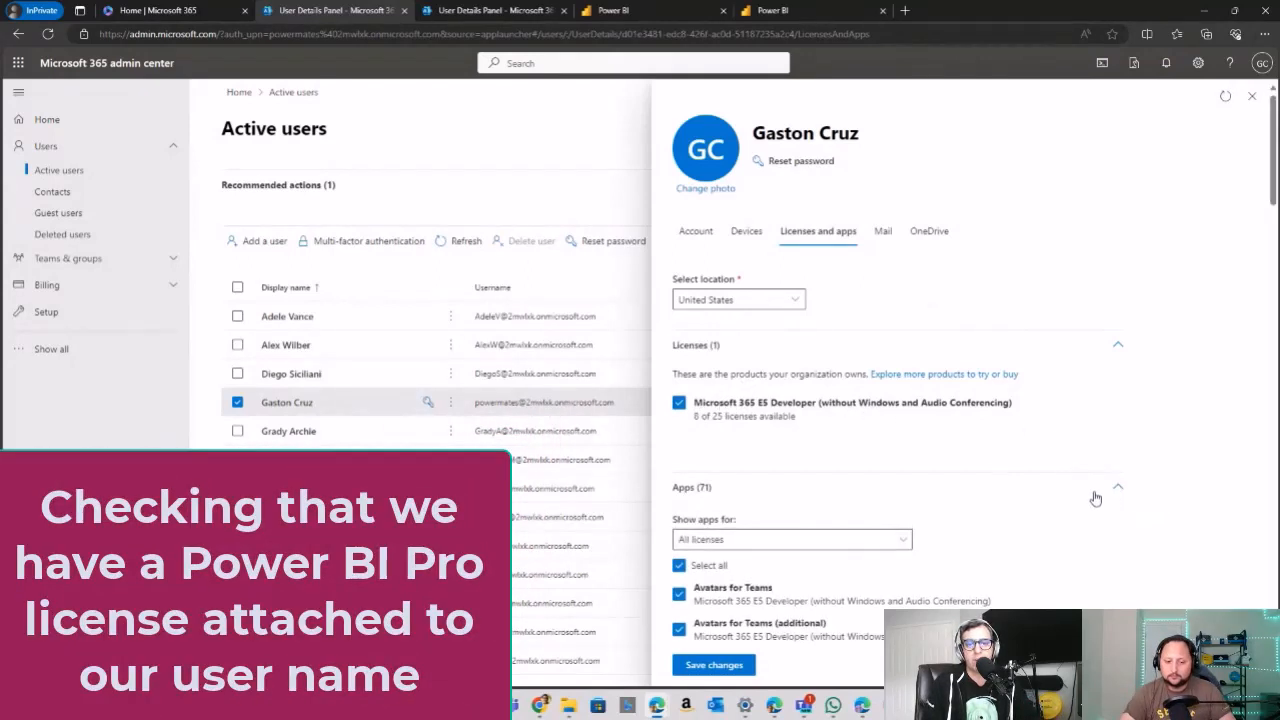
scroll(1095, 498, down, 3)
click(833, 360)
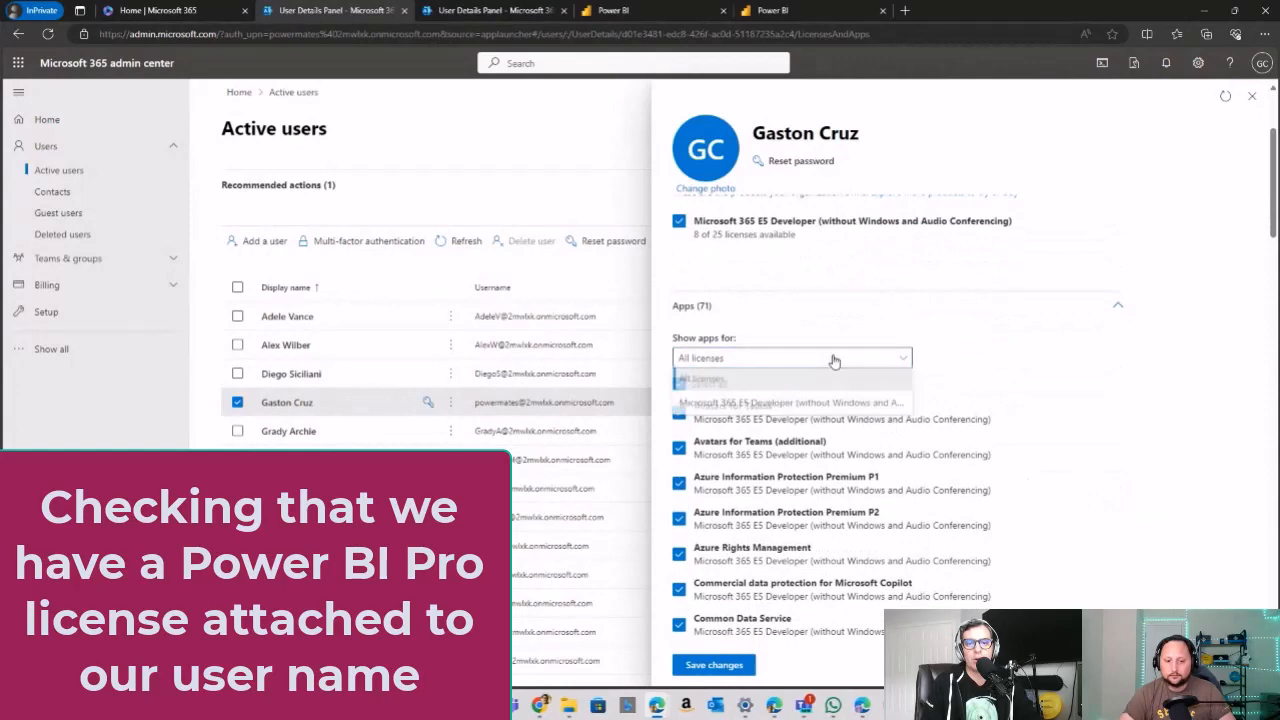
click(1095, 366)
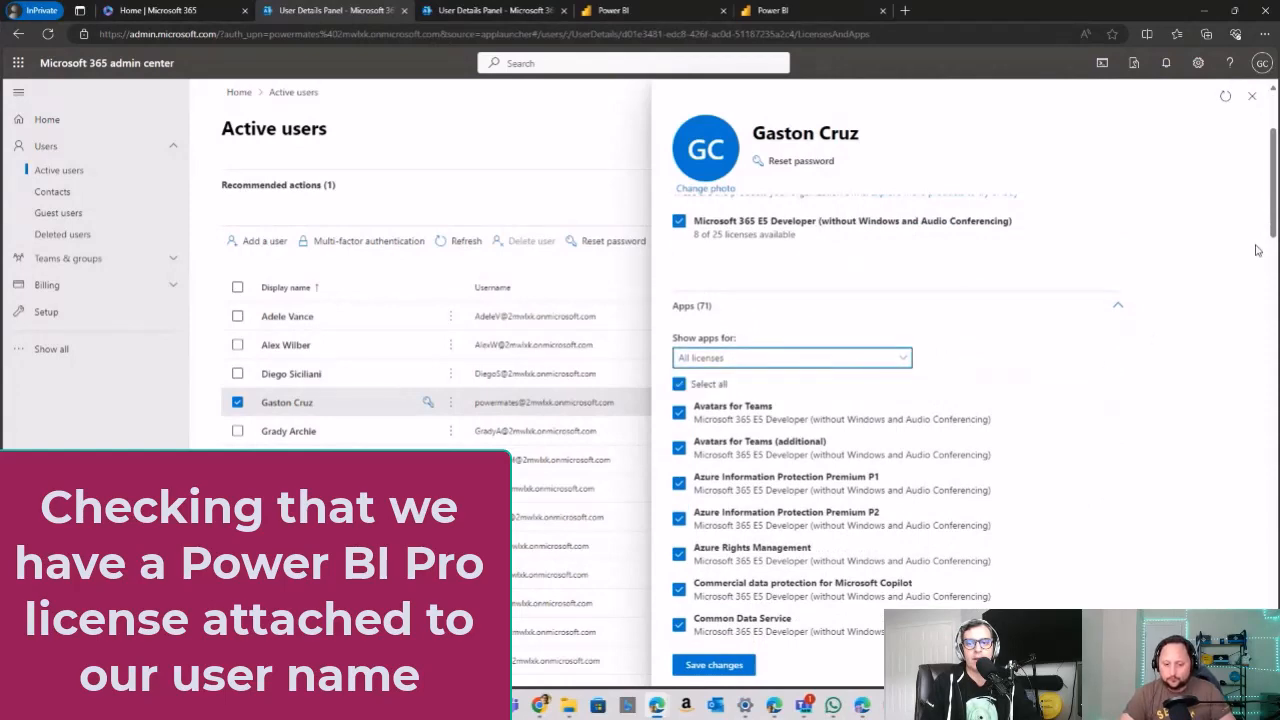
drag(1274, 235, 1276, 609)
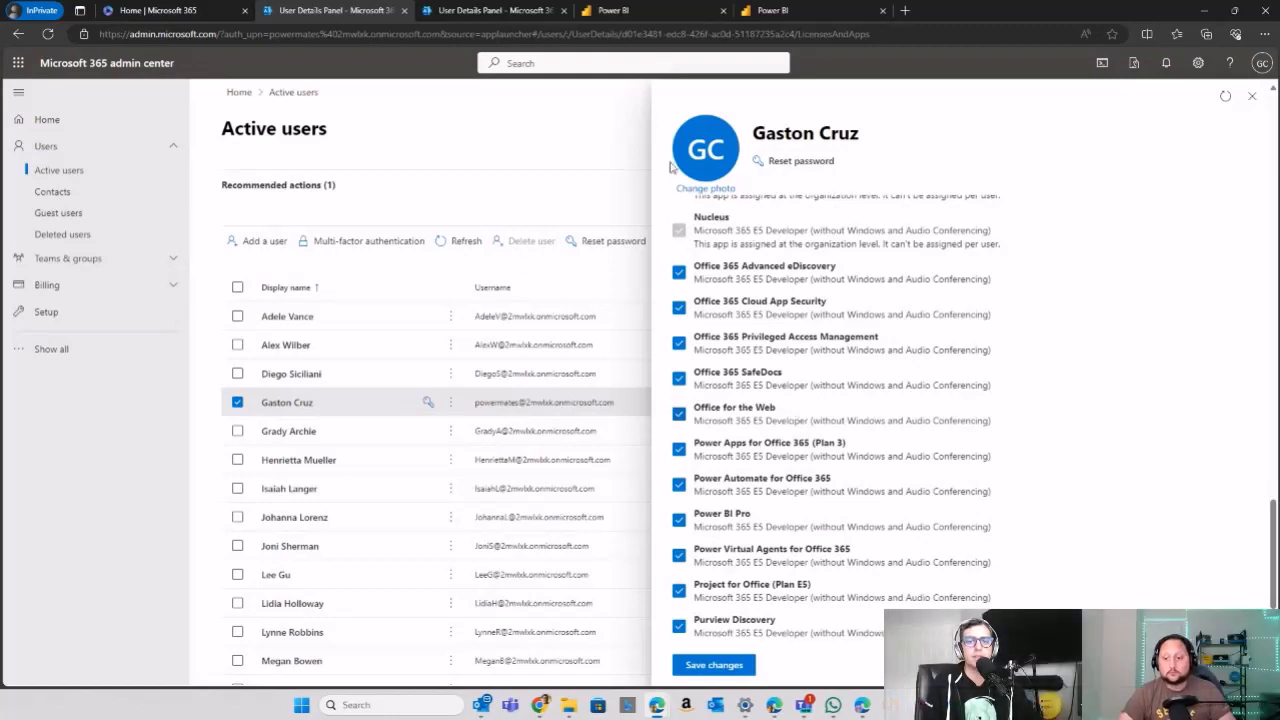
click(617, 12)
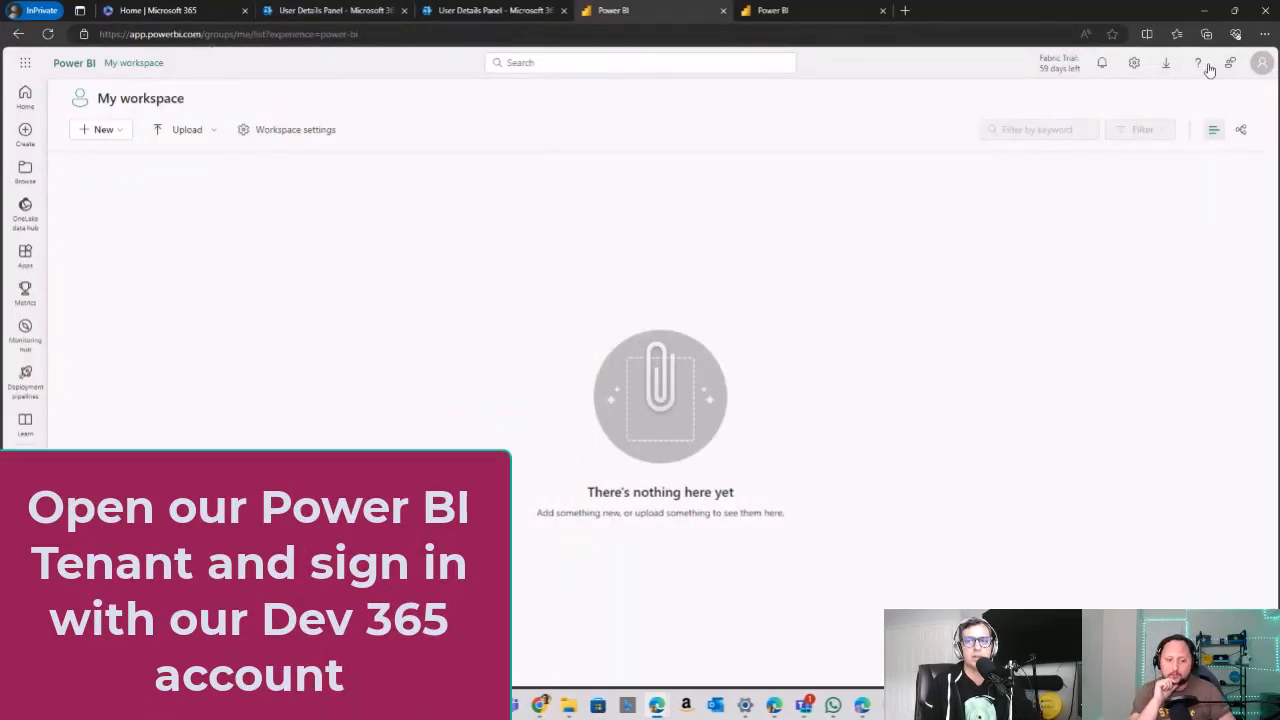
Confirm the account shows a Pro licence with 59 Fabric trial days left, then open Settings
click(1264, 64)
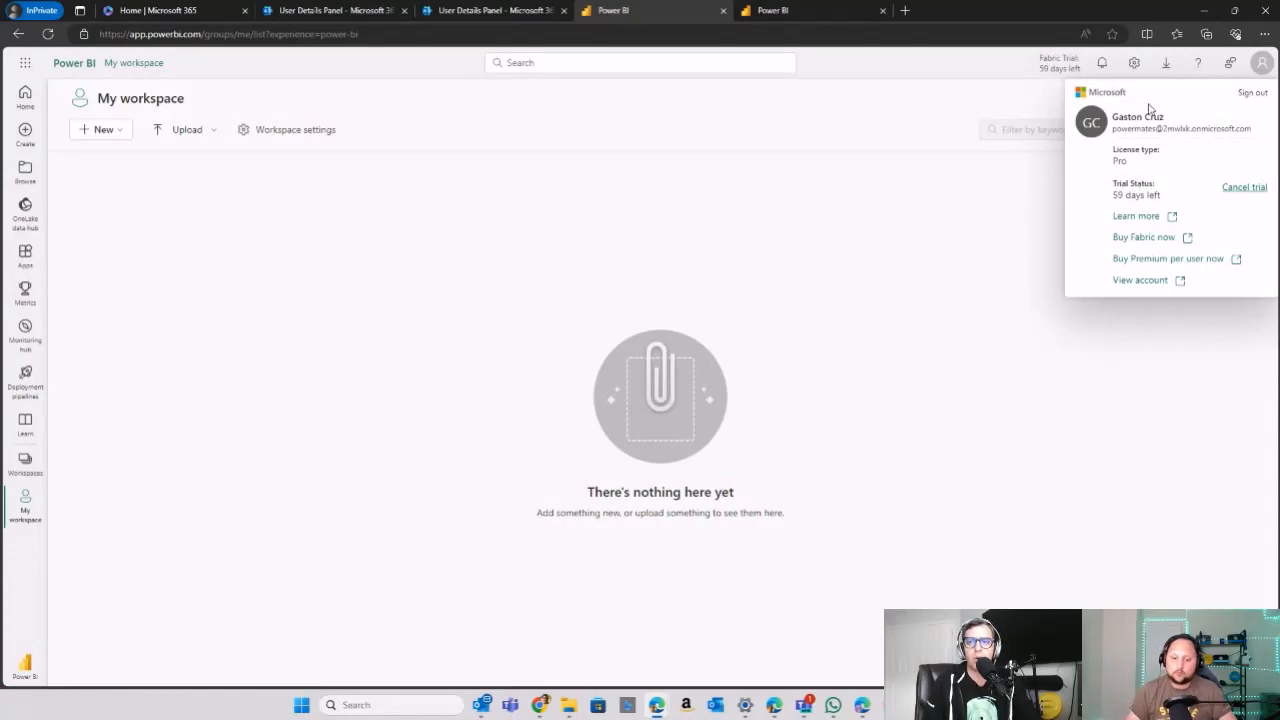
click(1134, 64)
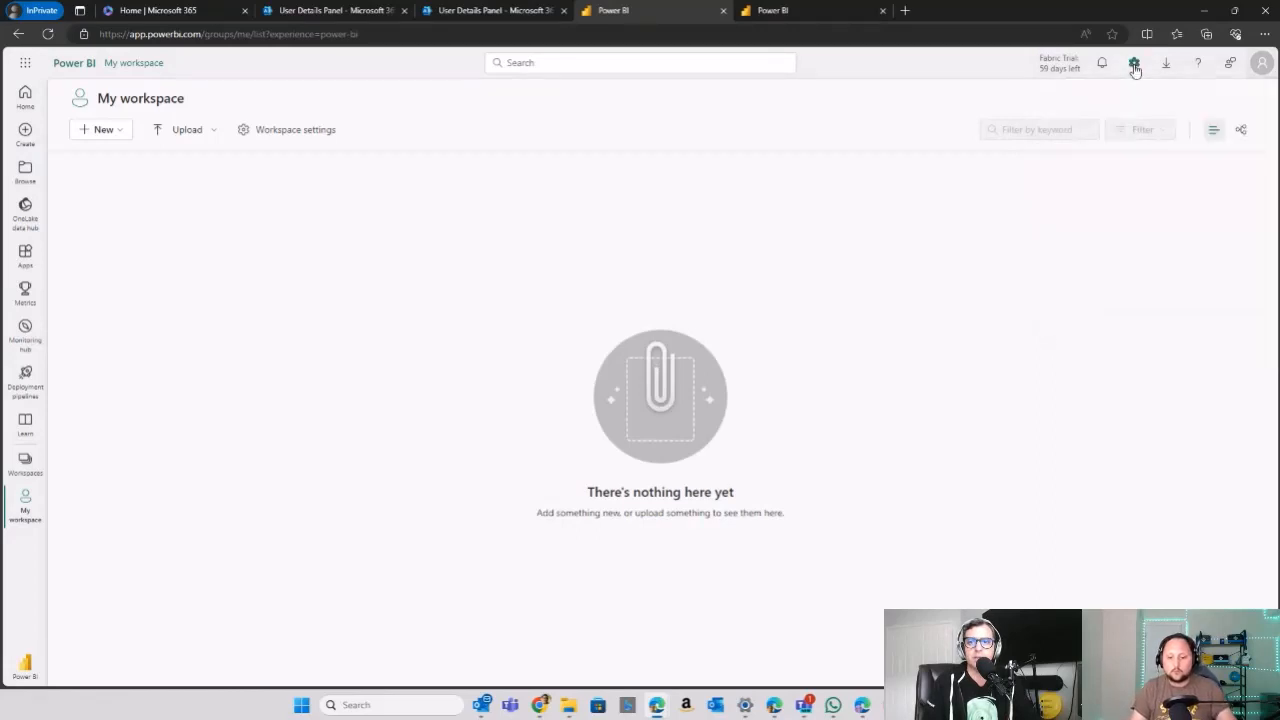
click(1134, 64)
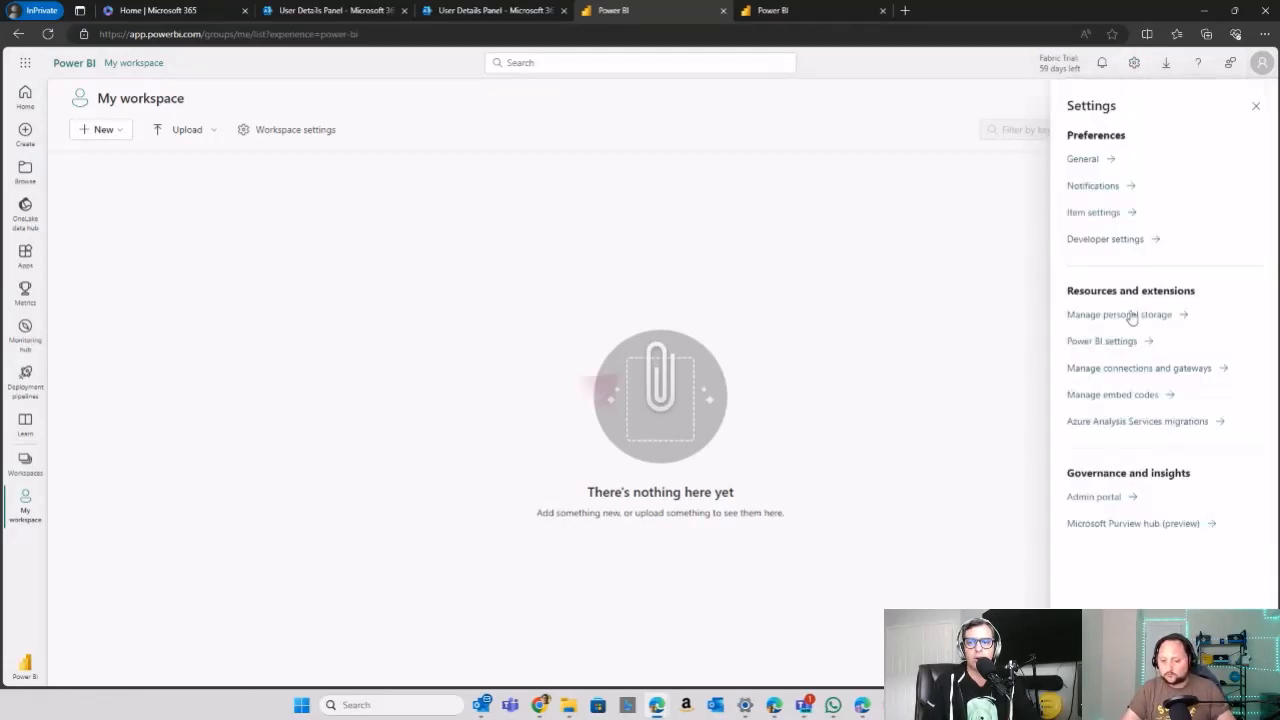
Review the Users can create Fabric items and Spark environments tenant settings, then go to Capacity settings
click(1093, 497)
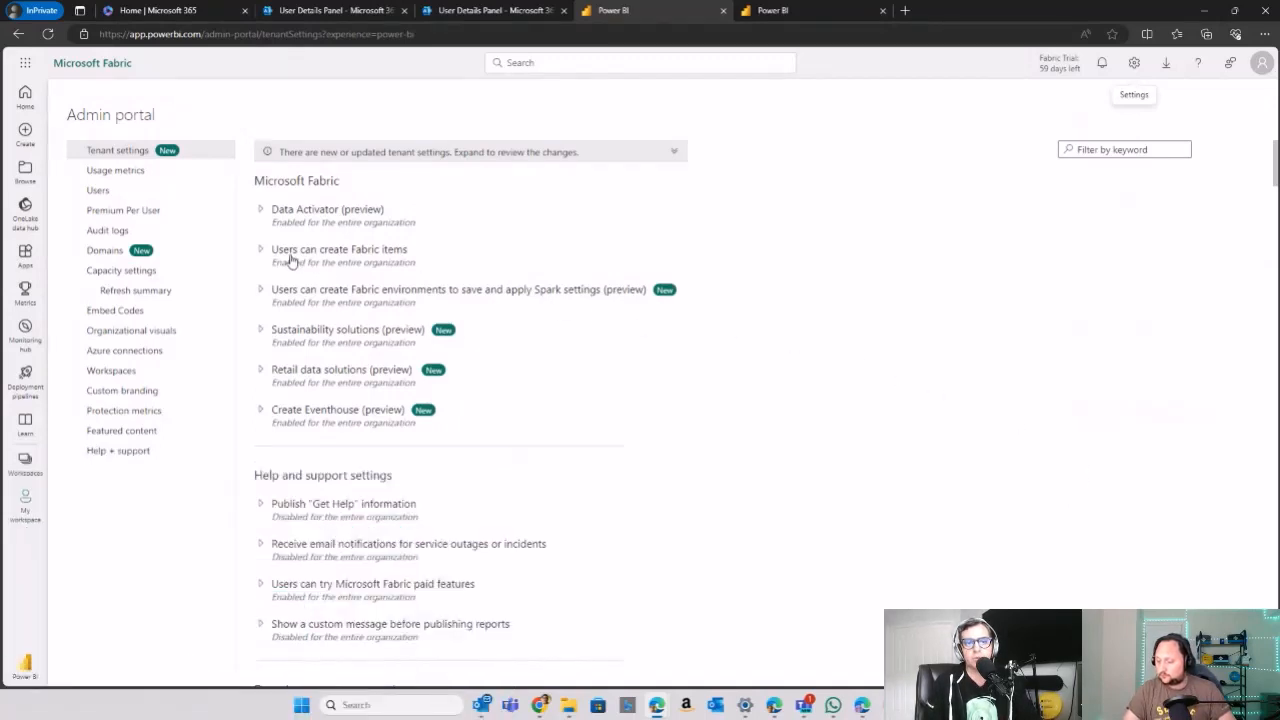
click(260, 249)
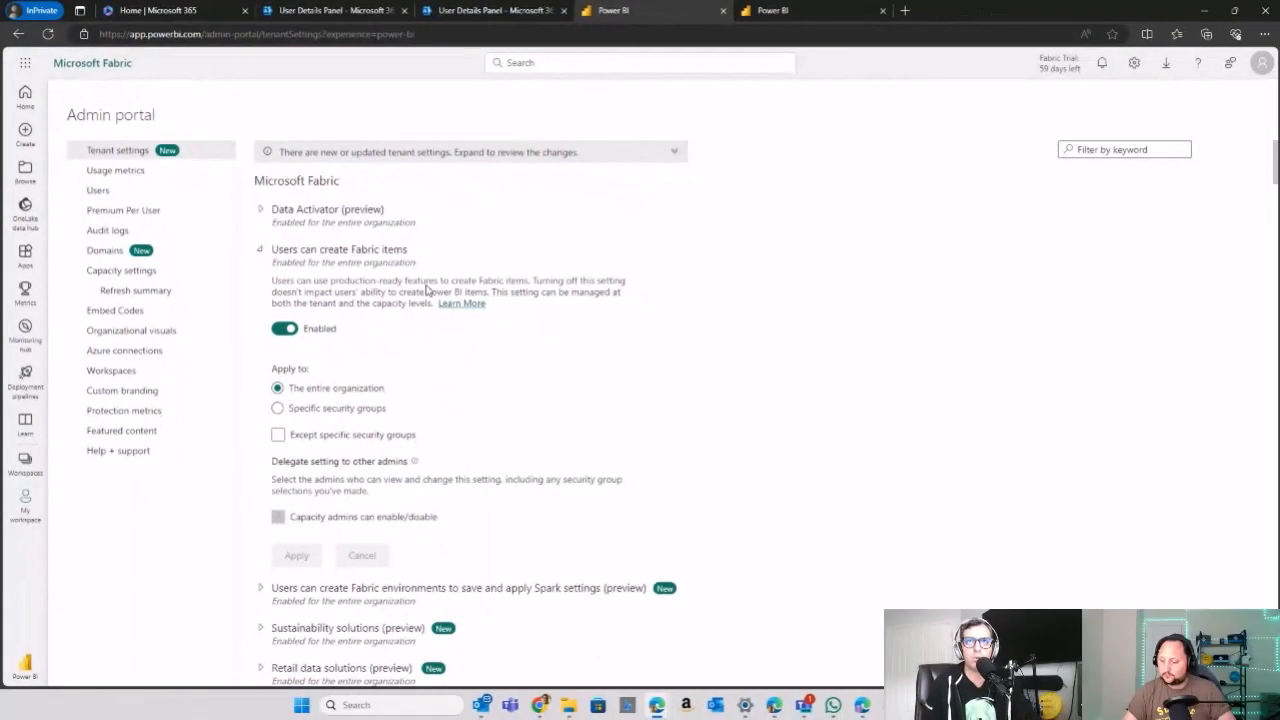
click(263, 251)
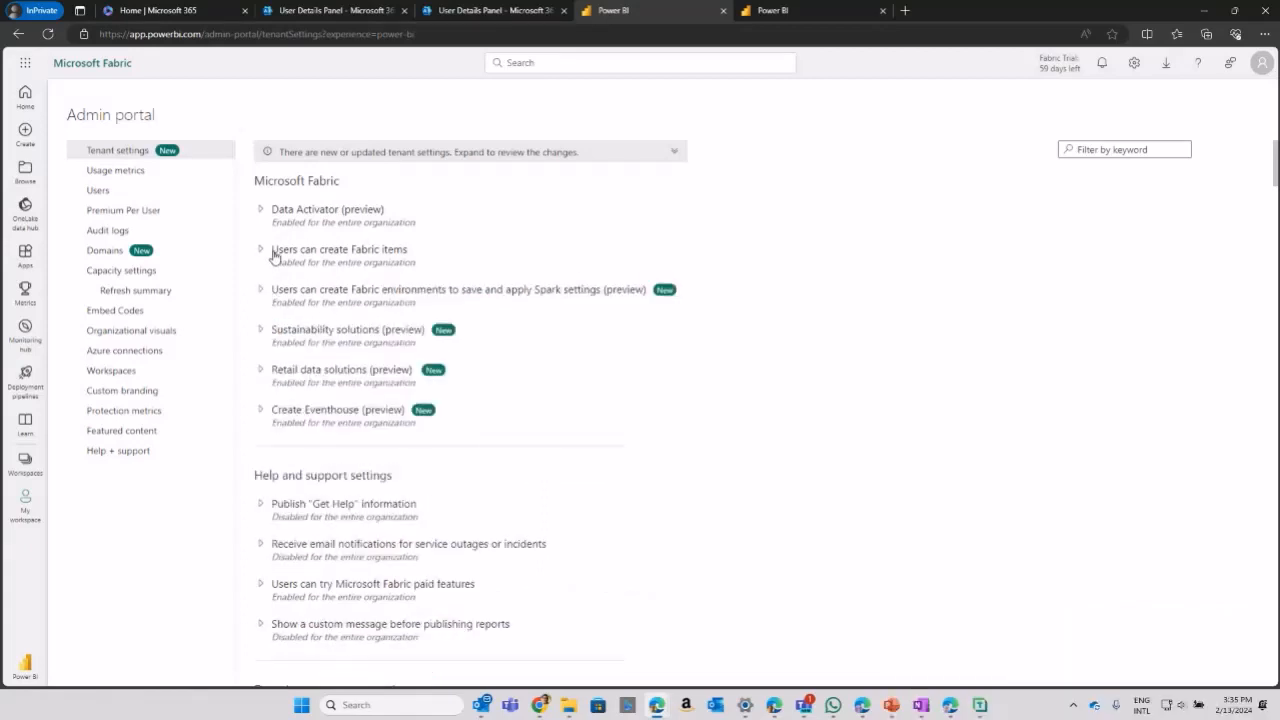
click(262, 290)
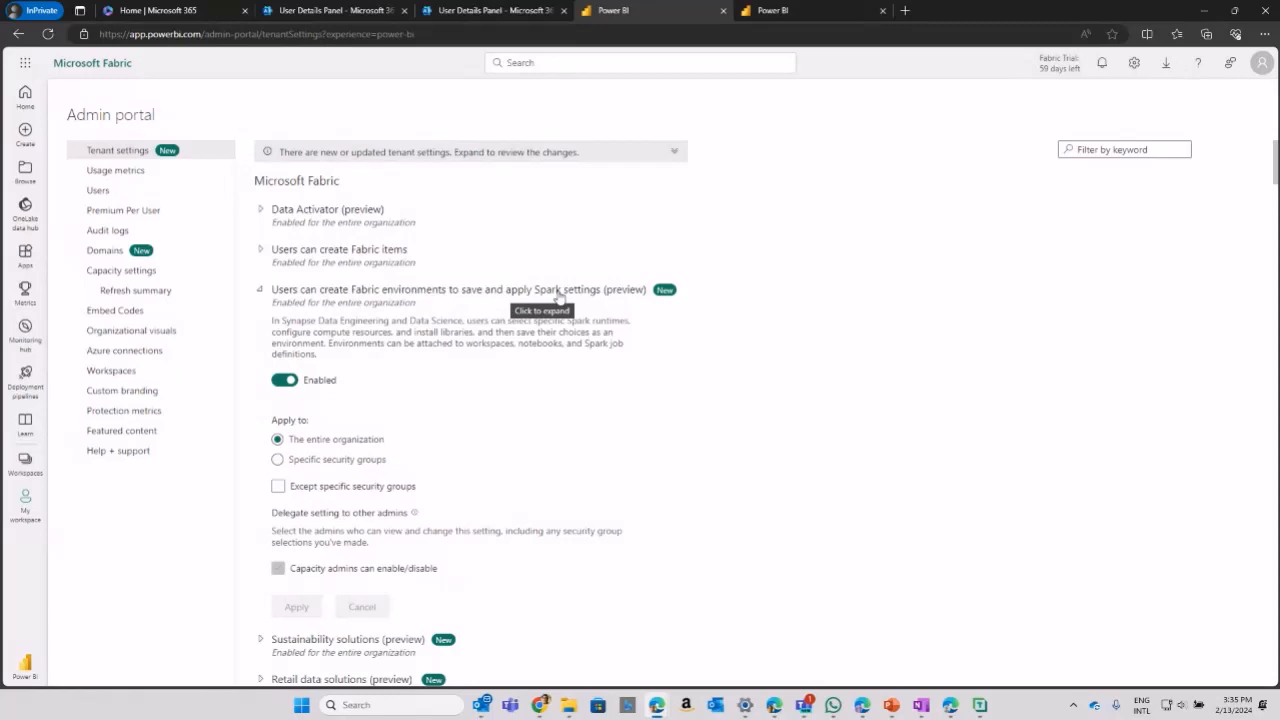
click(265, 293)
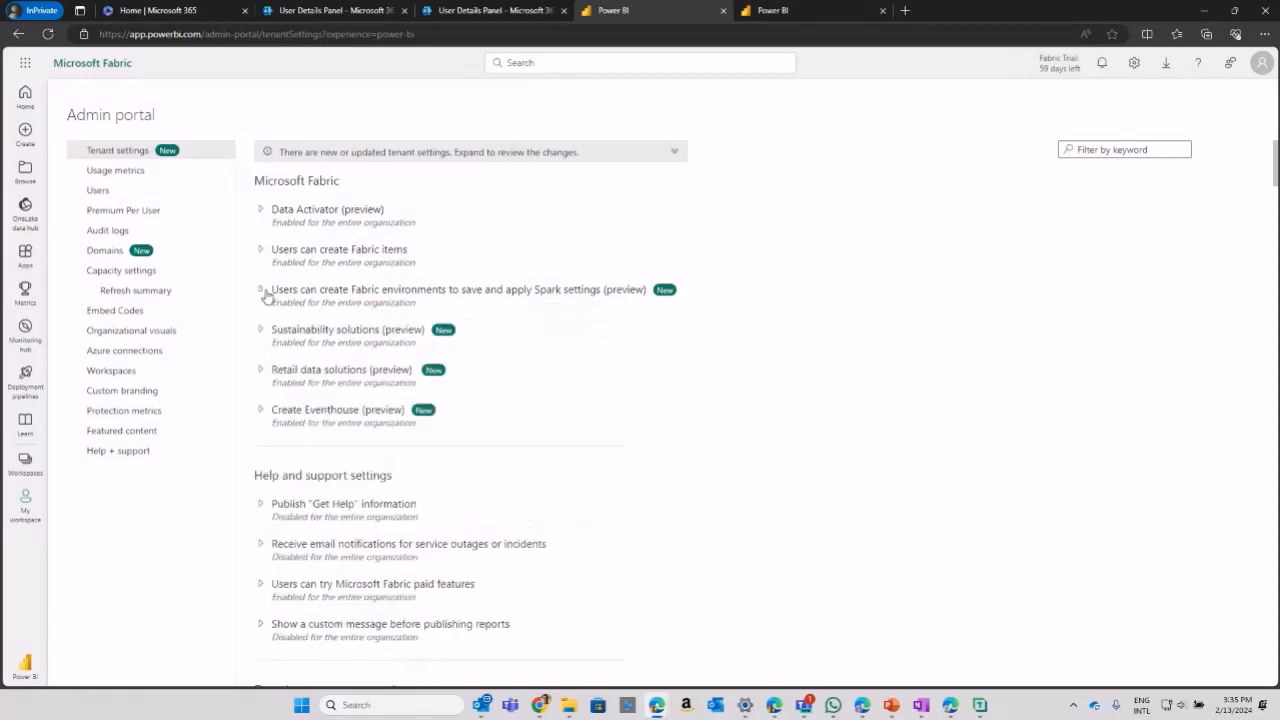
click(110, 272)
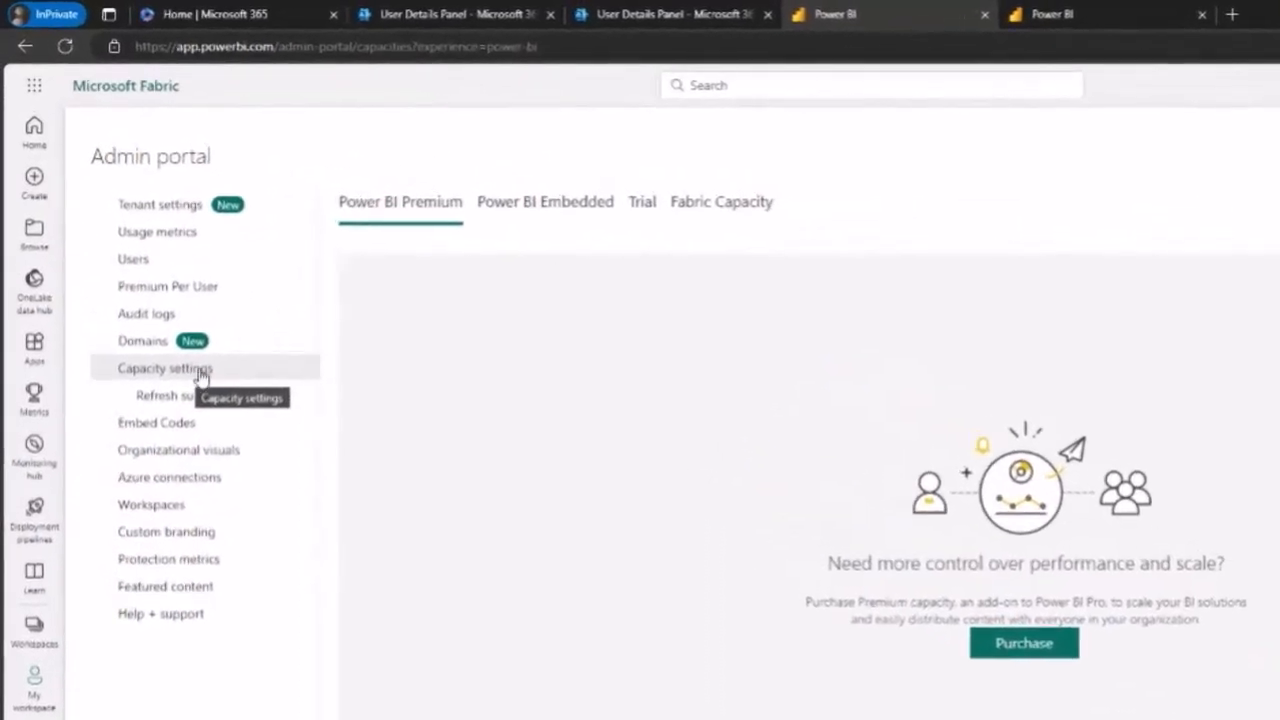
Show the Fabric Capacity Trial list and confirm the account's active trial status
click(736, 211)
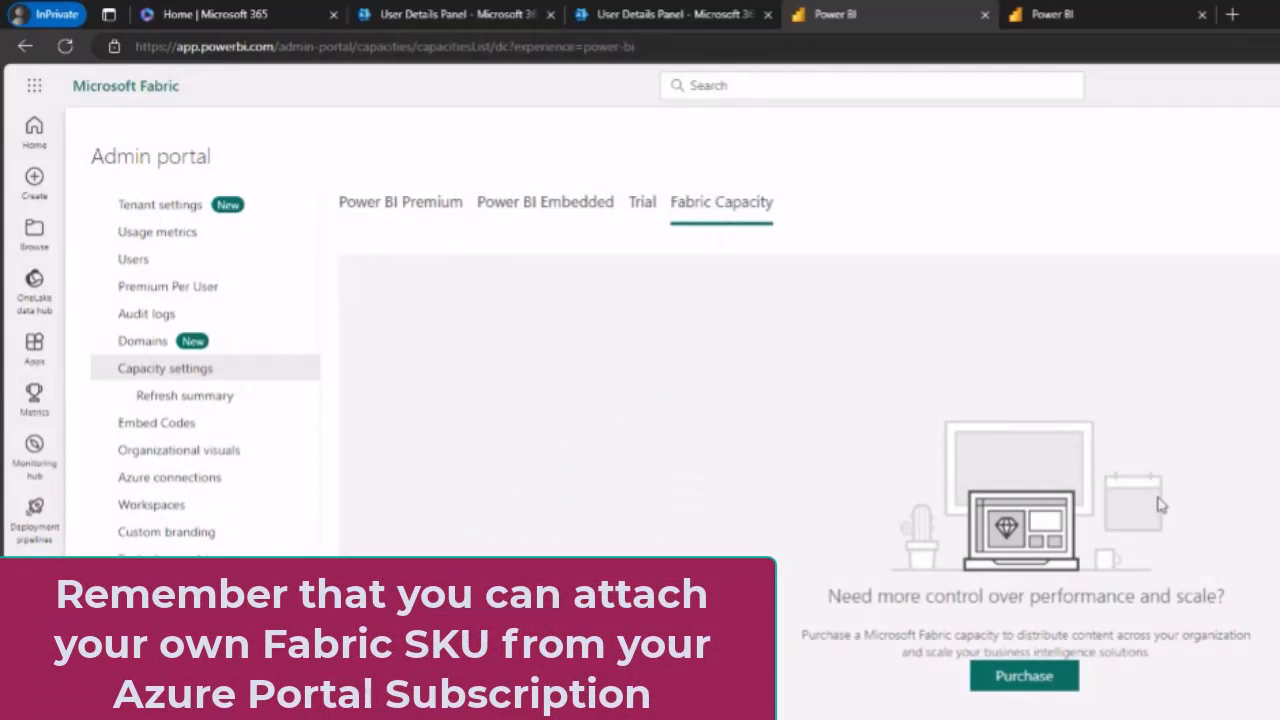
click(634, 206)
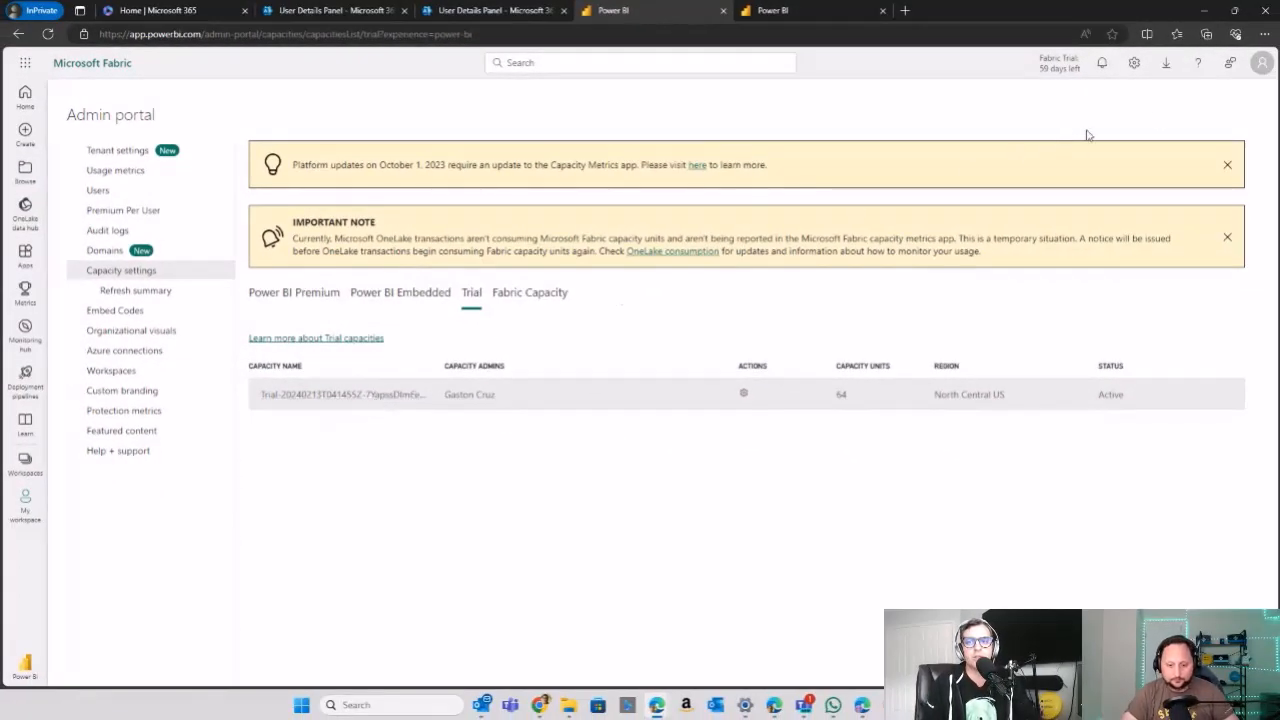
click(1262, 68)
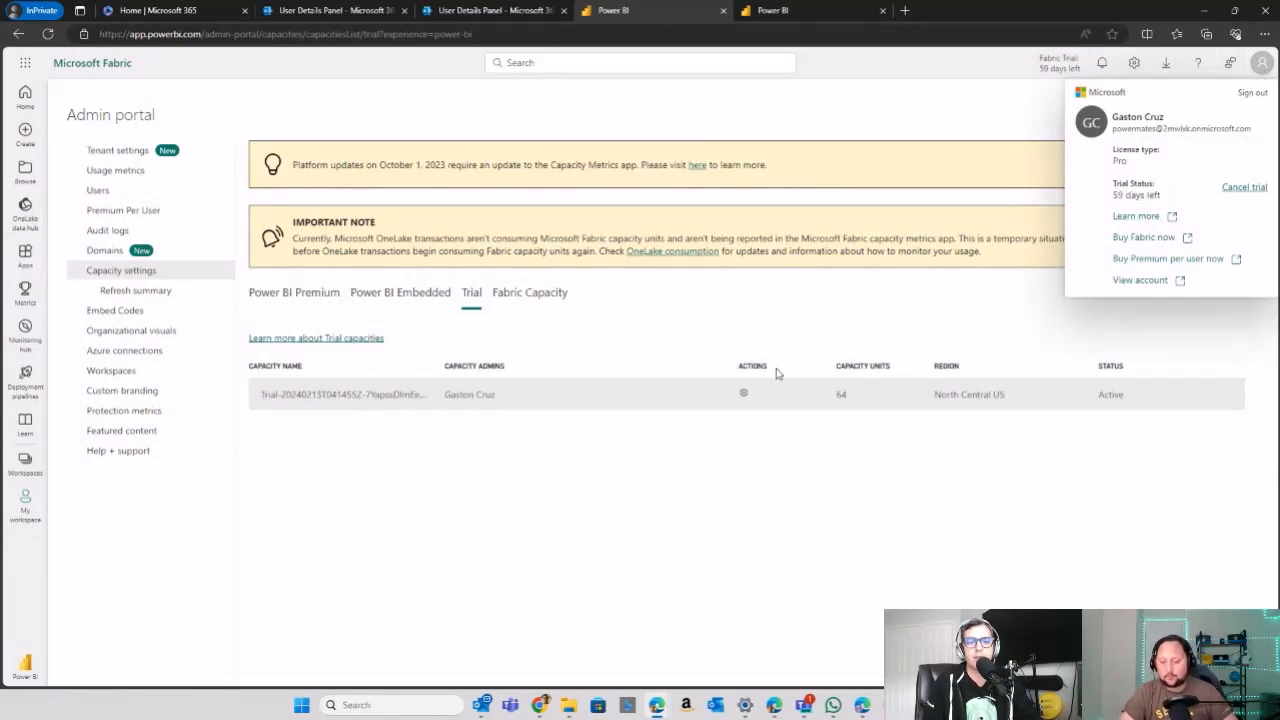
click(609, 475)
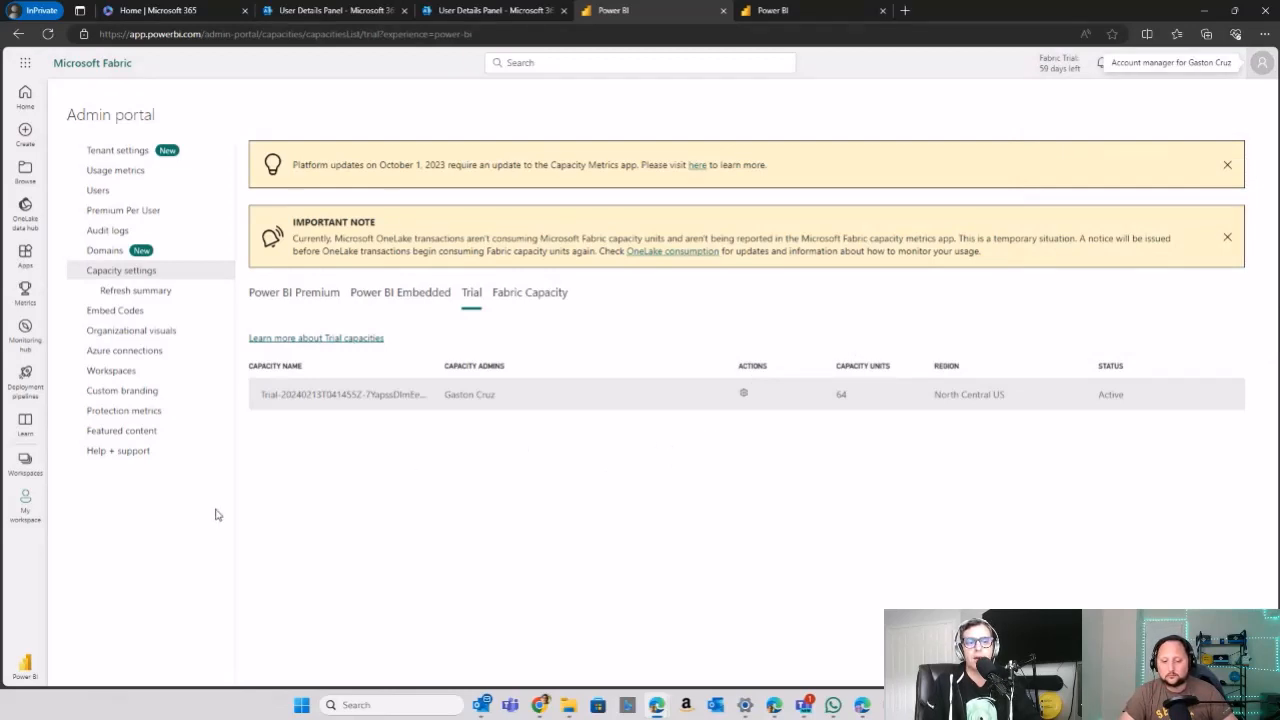
click(26, 470)
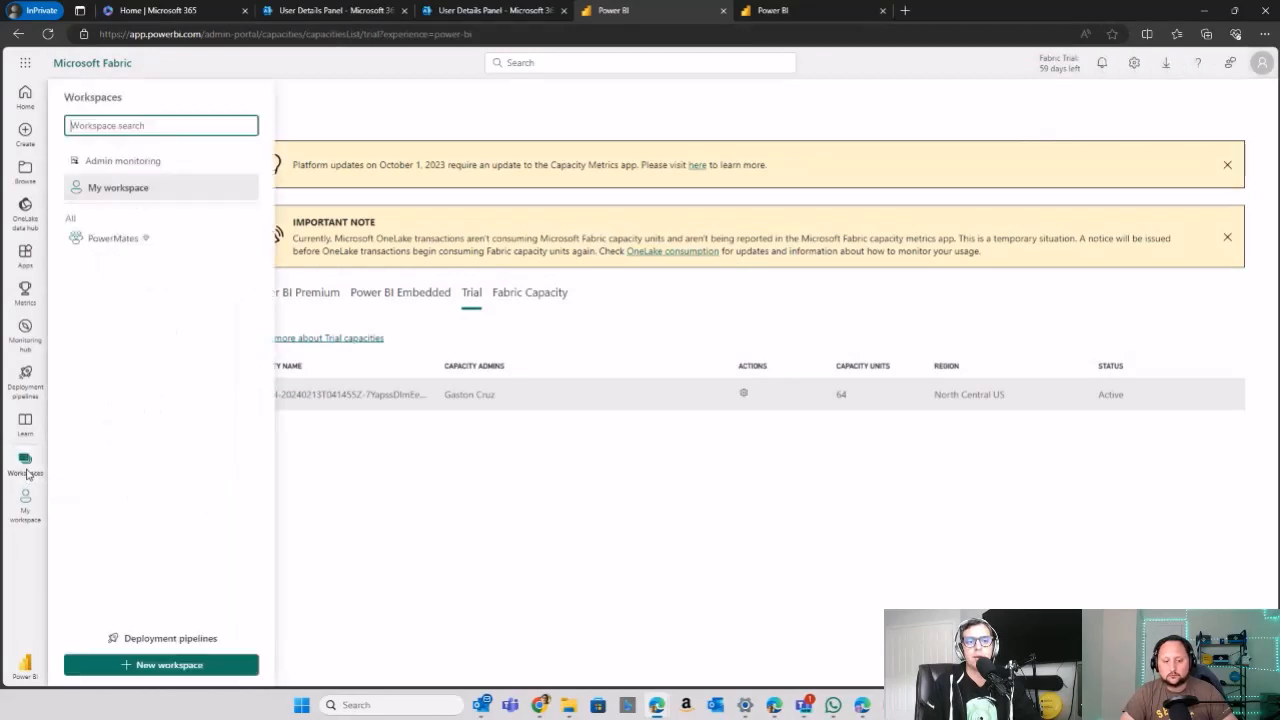
Create a new workspace named PowerMatesFabricTenant, keeping Trial license mode under Advanced
click(180, 666)
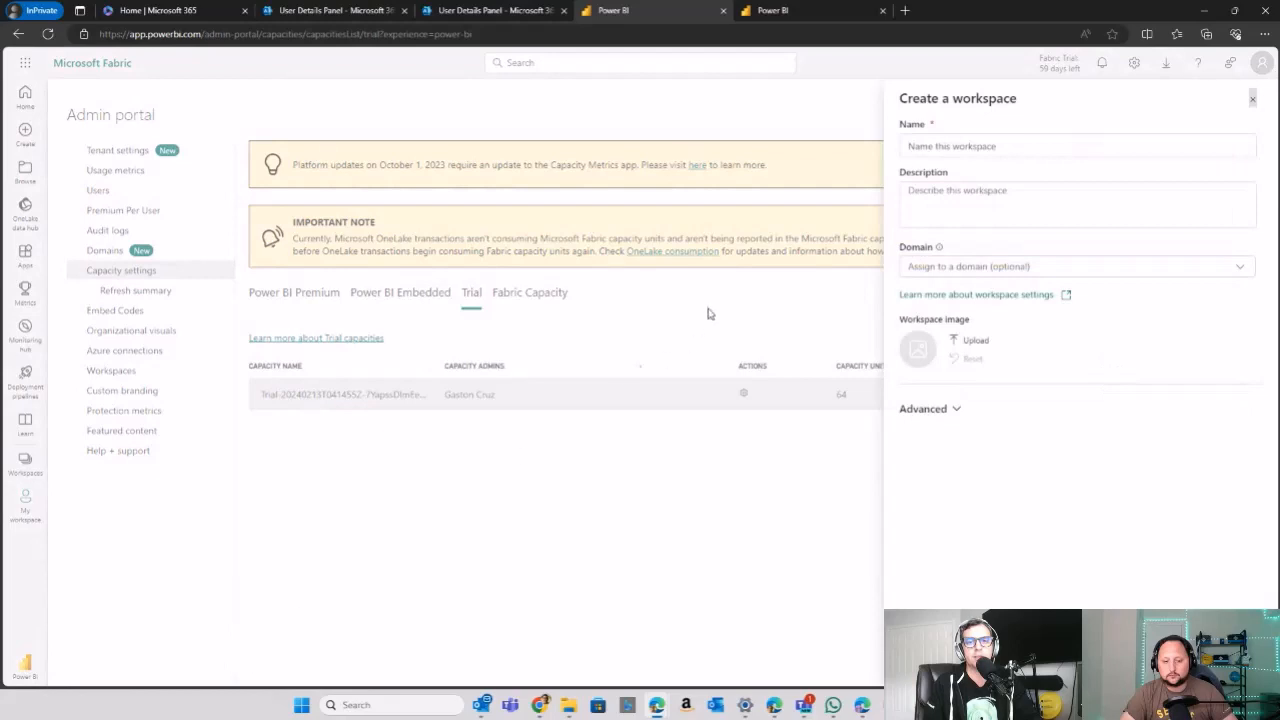
click(925, 148)
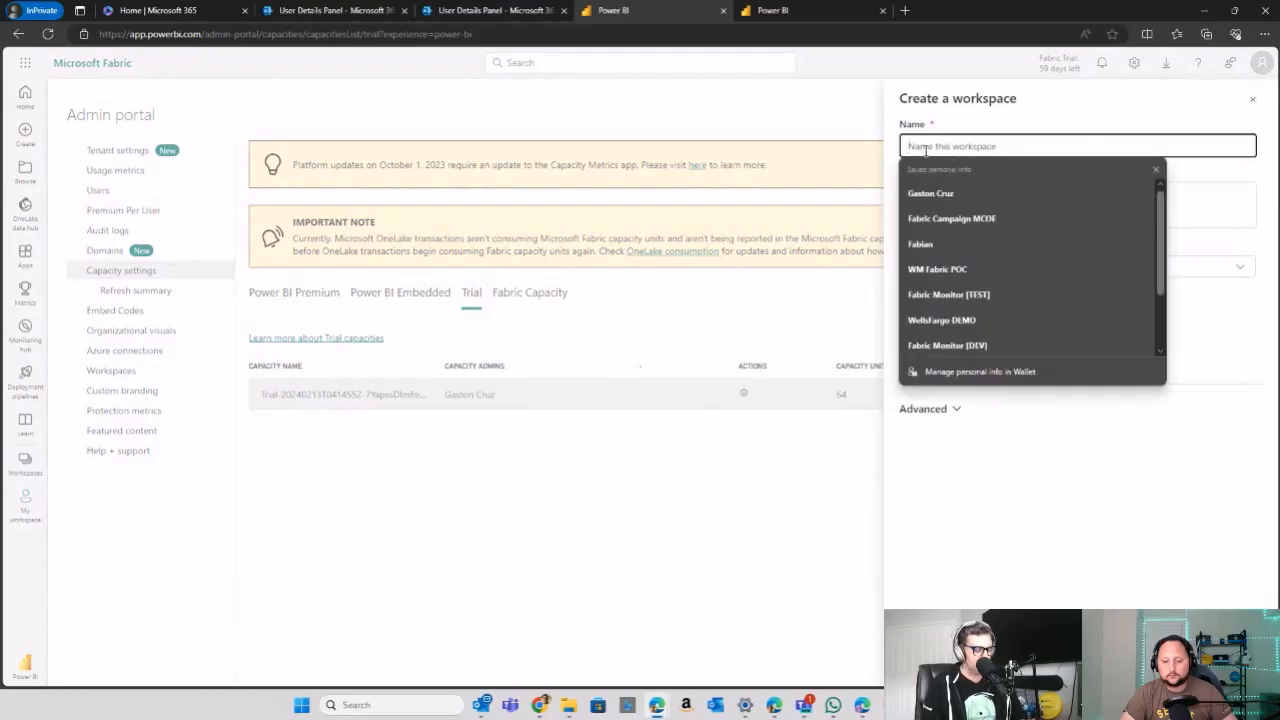
text(Power Mates)
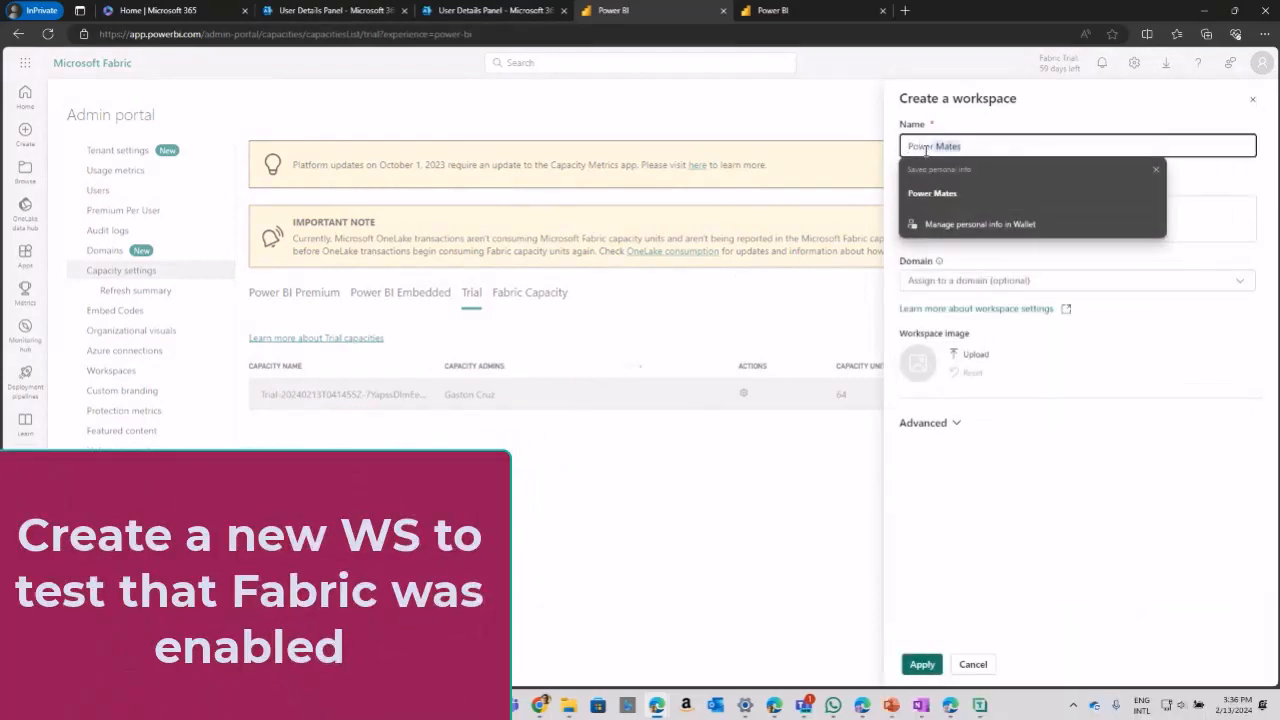
text(MatesFabricTenant)
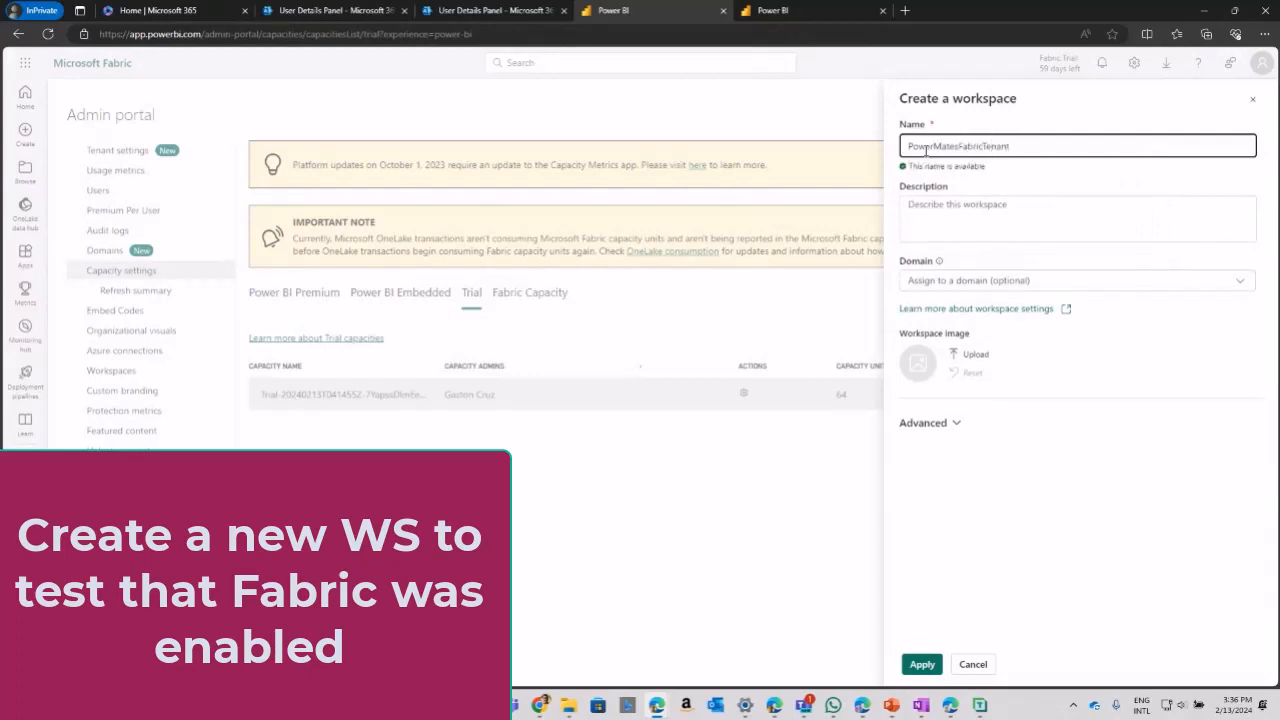
click(957, 423)
scroll(970, 420, down, 3)
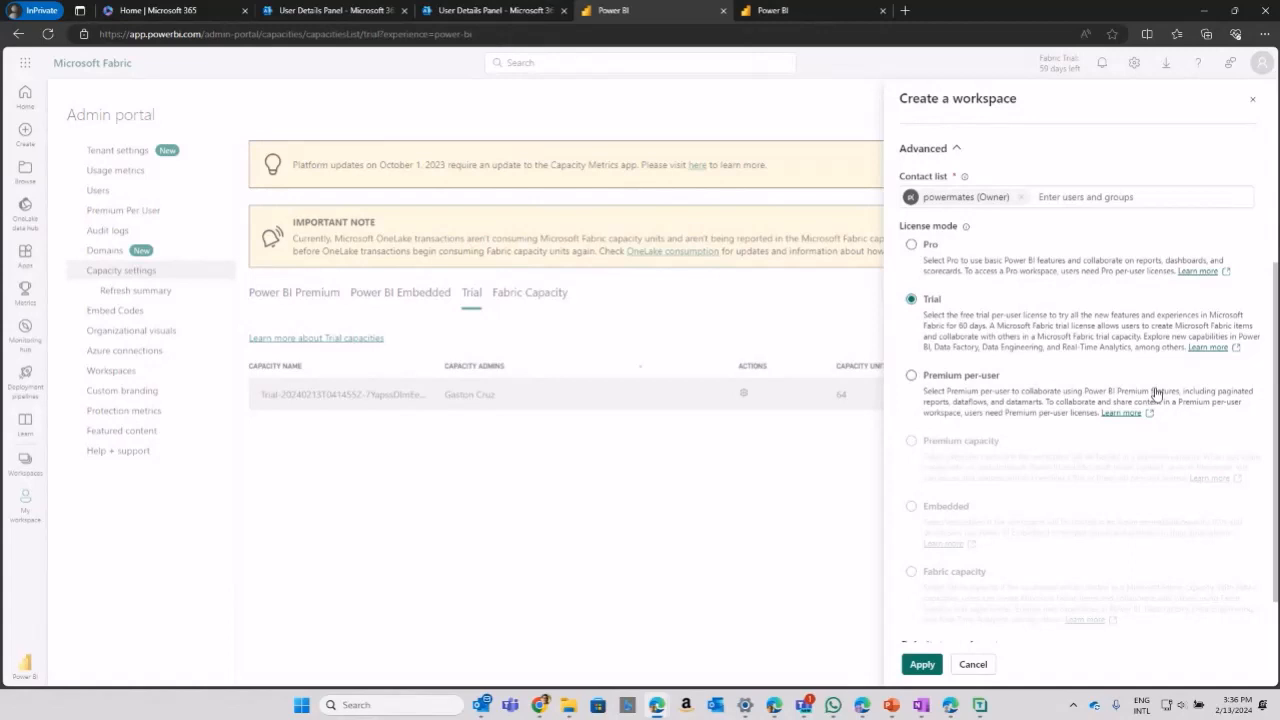
click(922, 664)
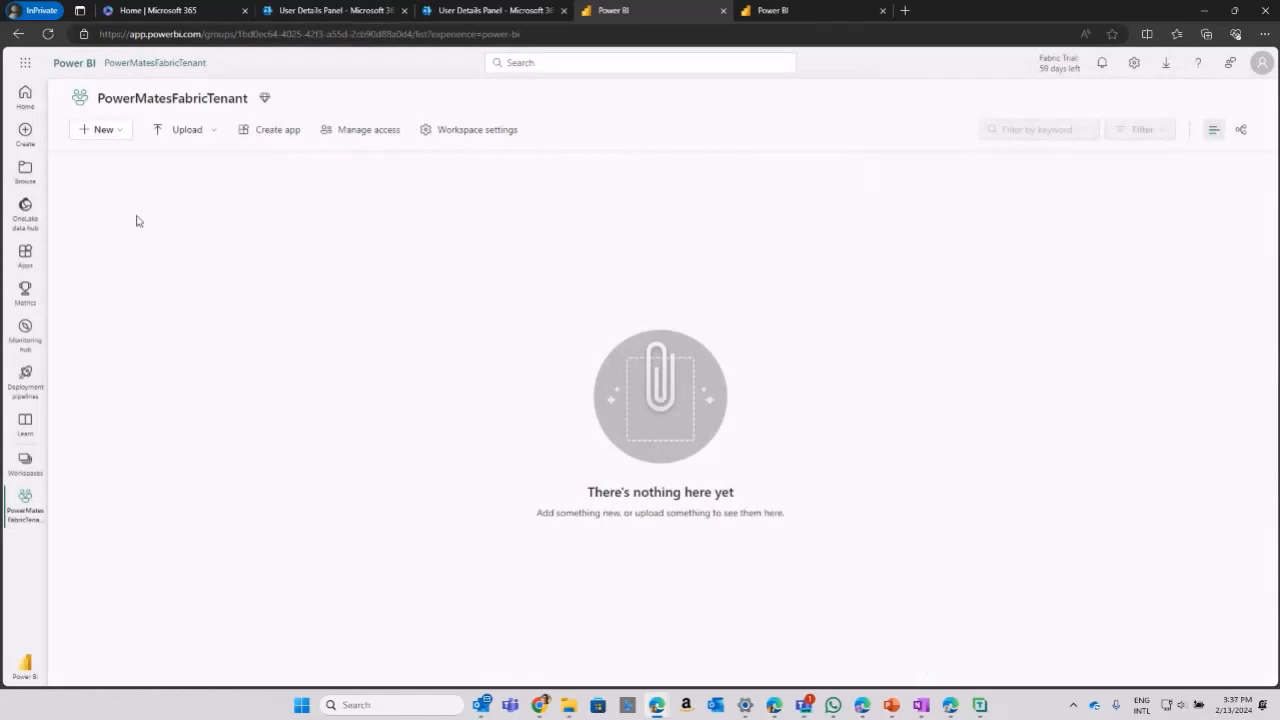
Create a Lakehouse named PowerMatesLH from the New > More options item list
click(122, 133)
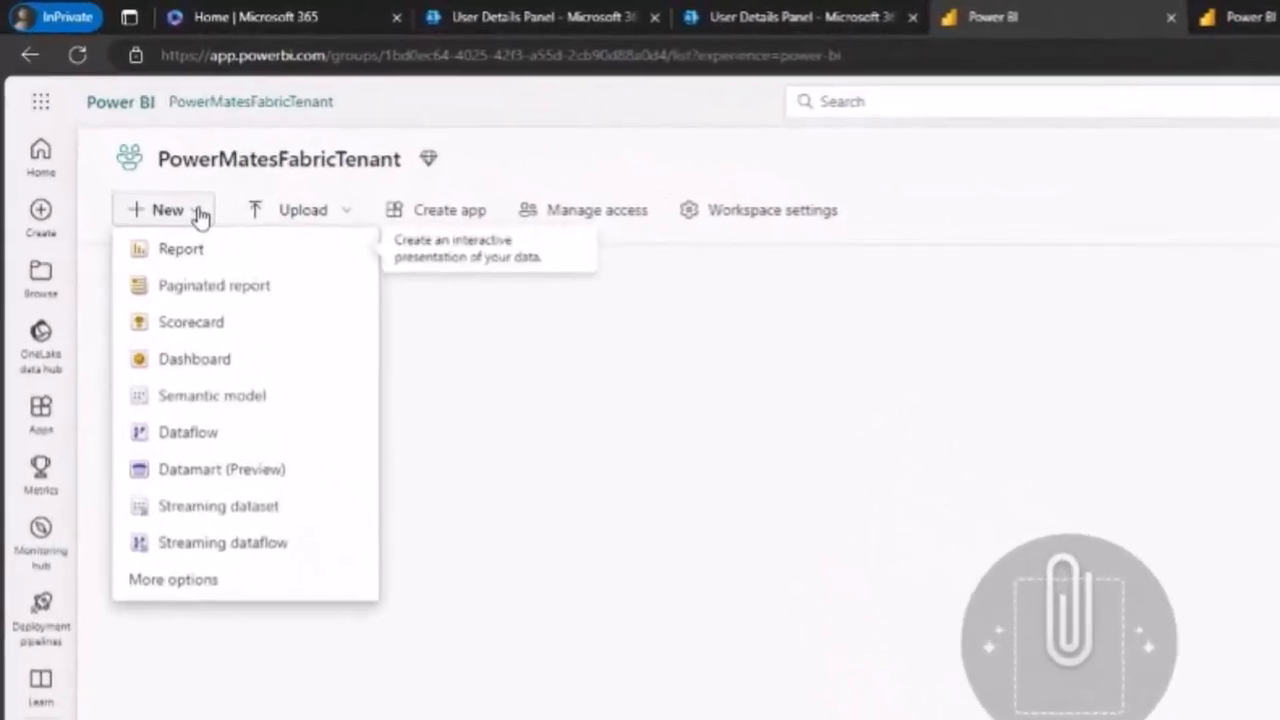
click(178, 656)
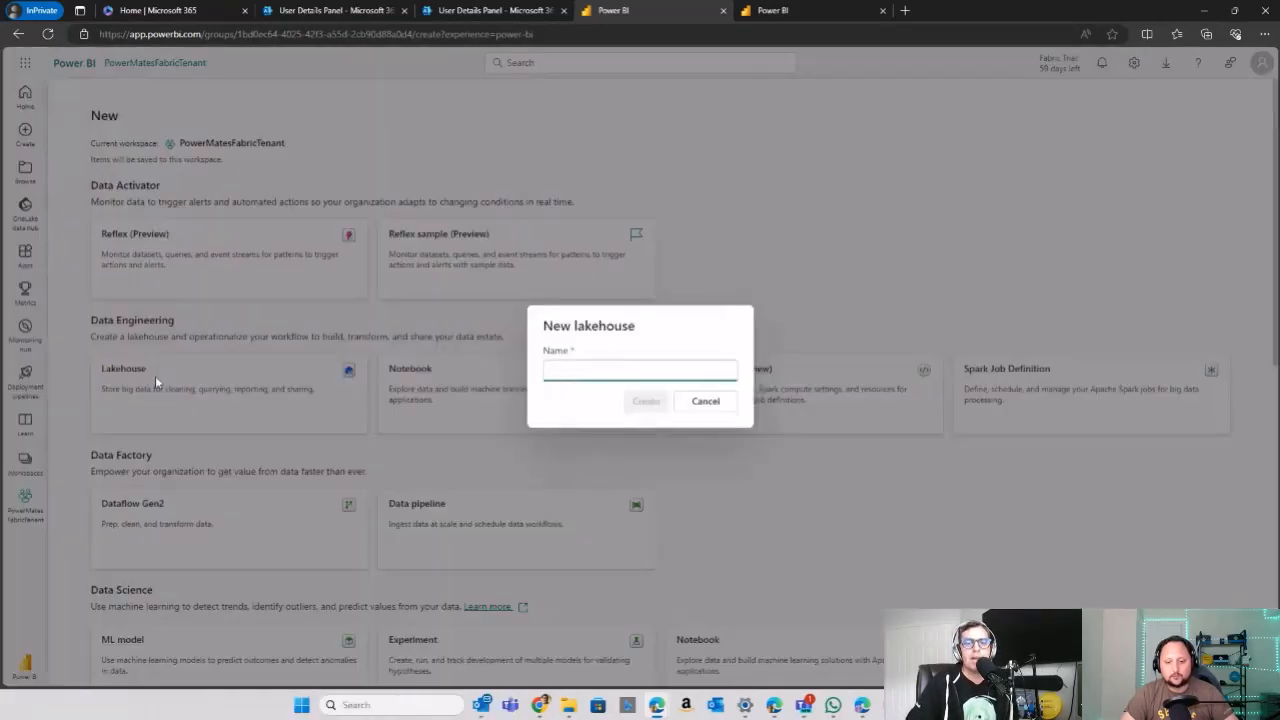
click(698, 370)
text(Power Mates)
key(BackSpace)
key(BackSpace)
key(BackSpace)
key(BackSpace)
key(BackSpace)
key(BackSpace)
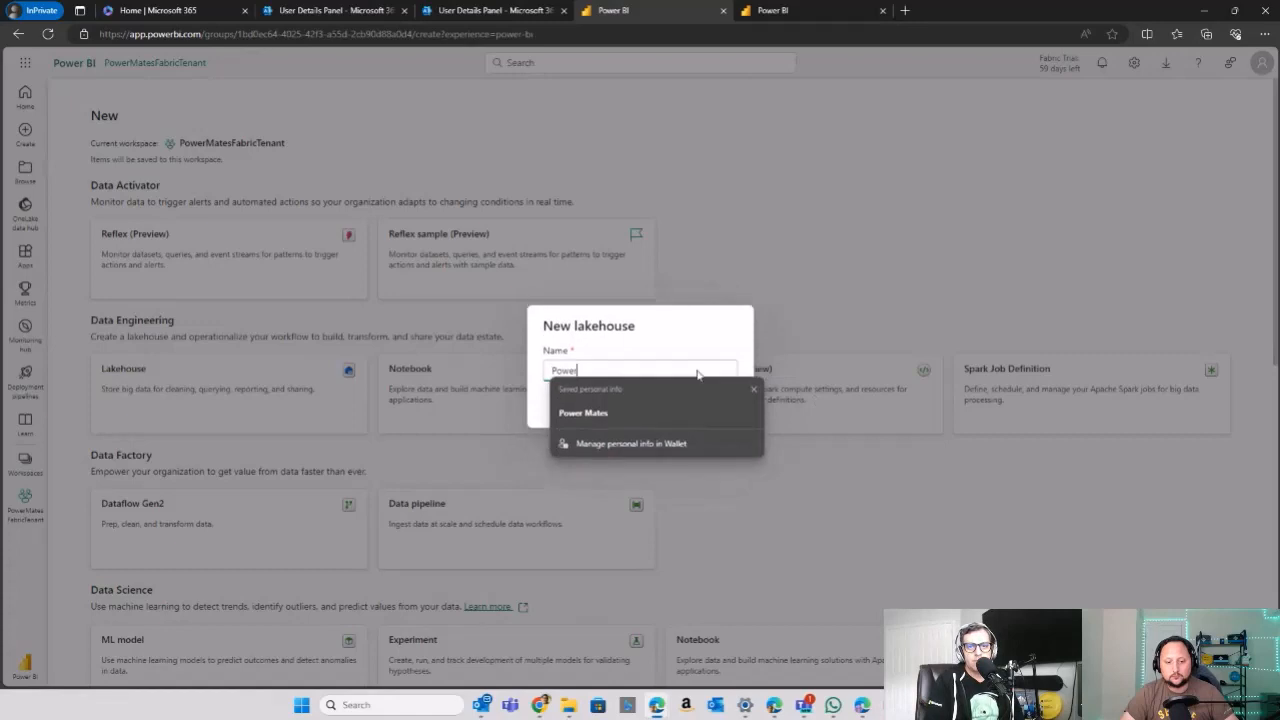
text(MatesLH)
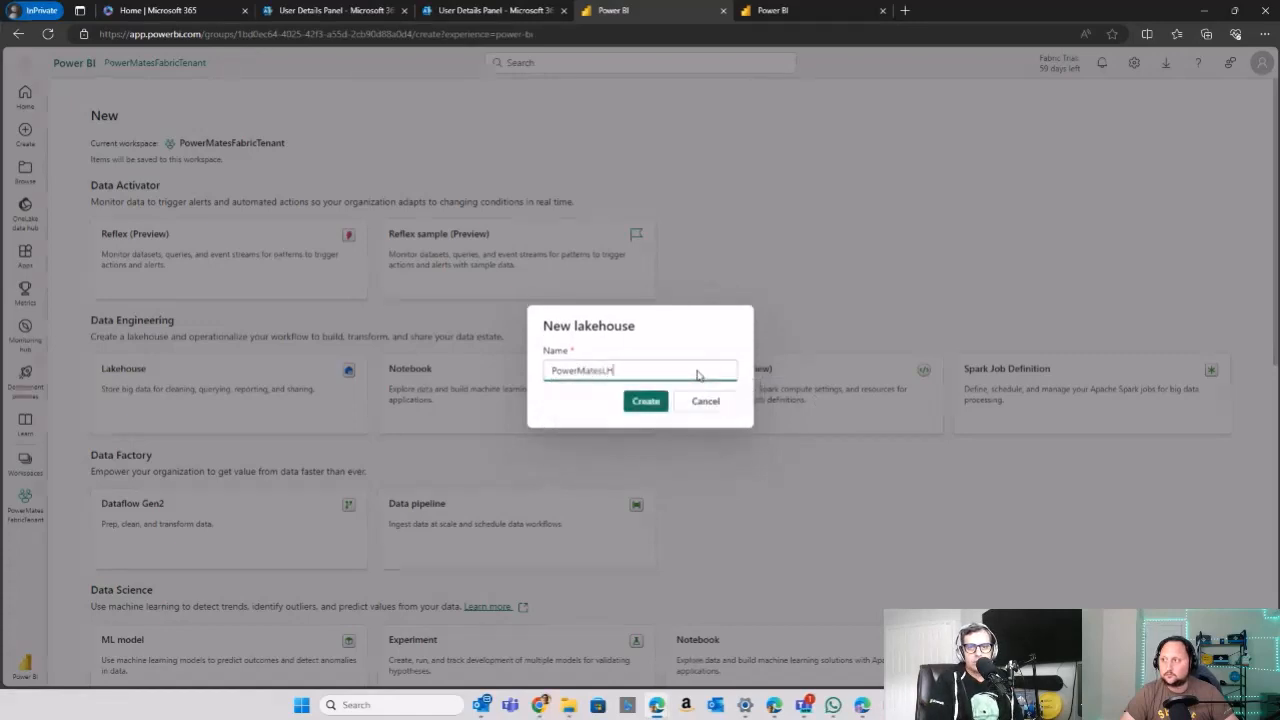
key(Return)
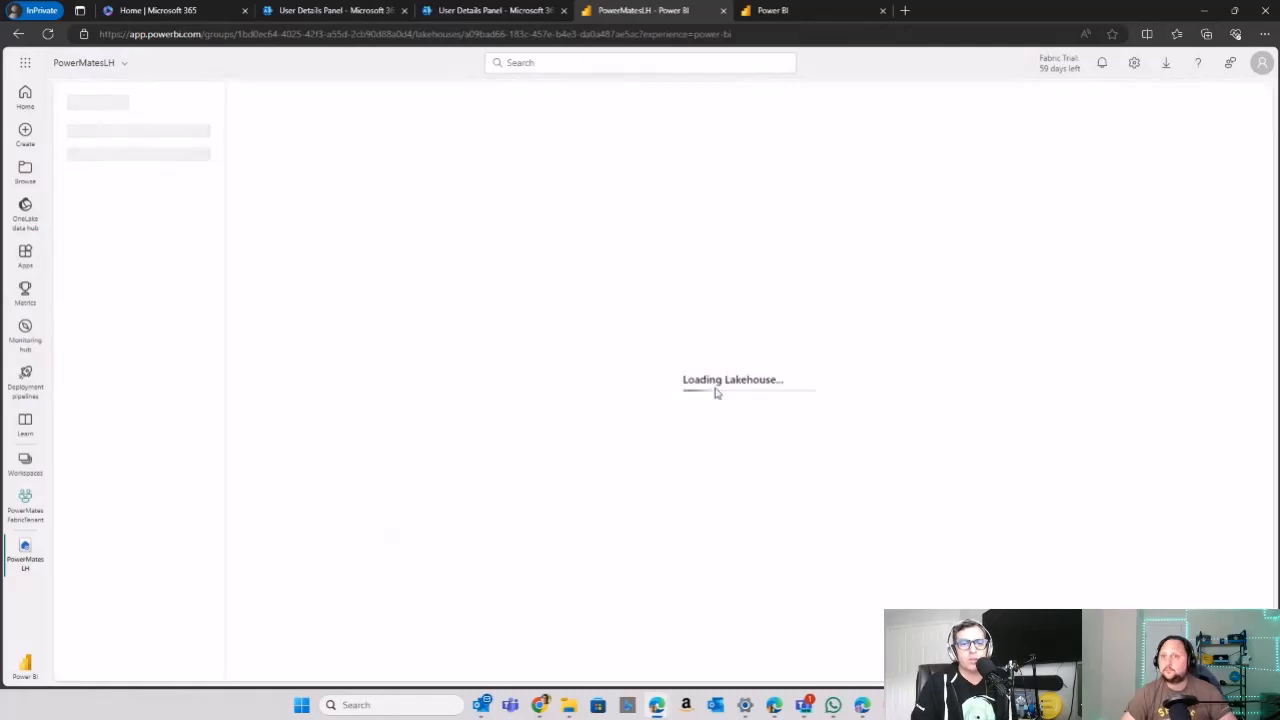
Switch the Fabric experience to Data Engineering from the bottom-left switcher
click(24, 670)
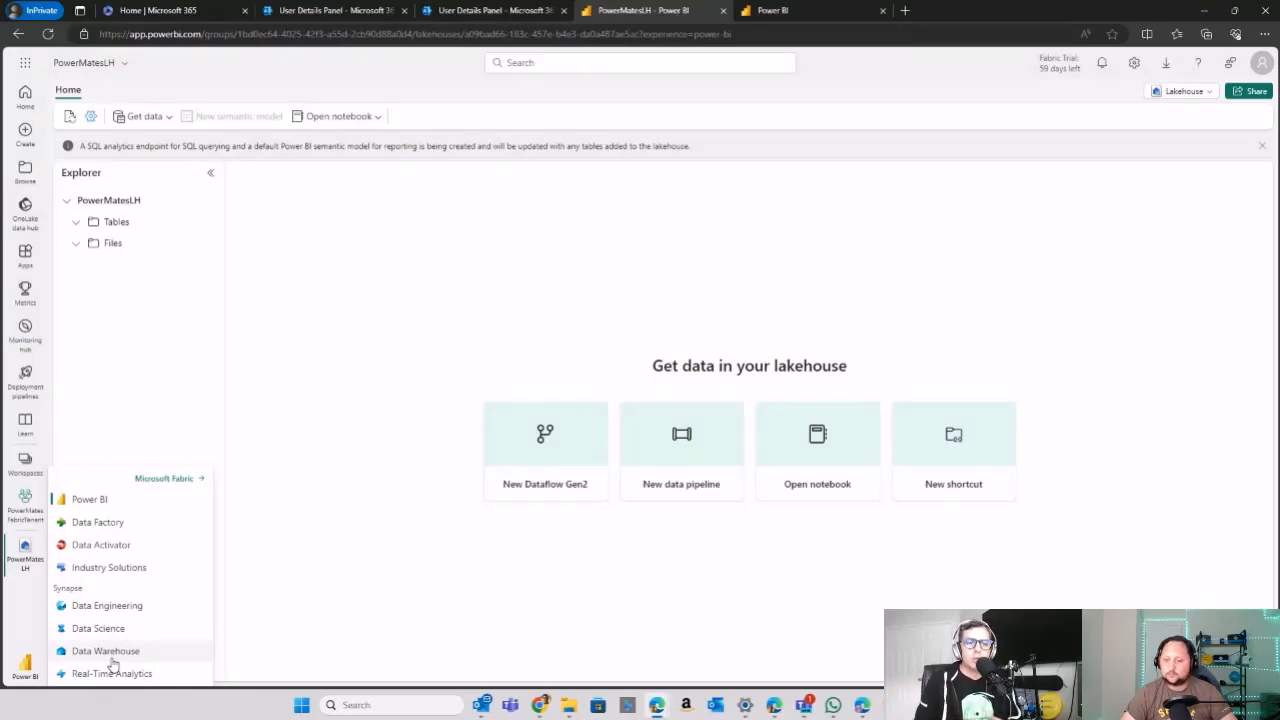
click(112, 606)
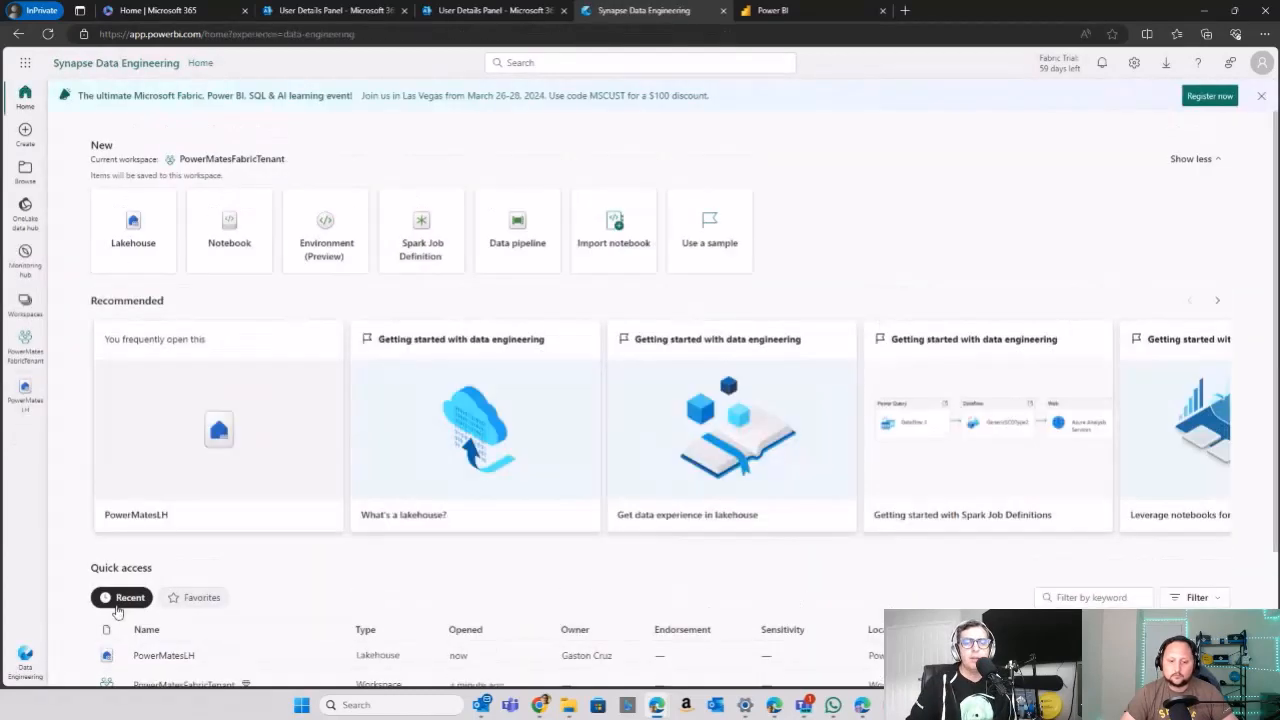